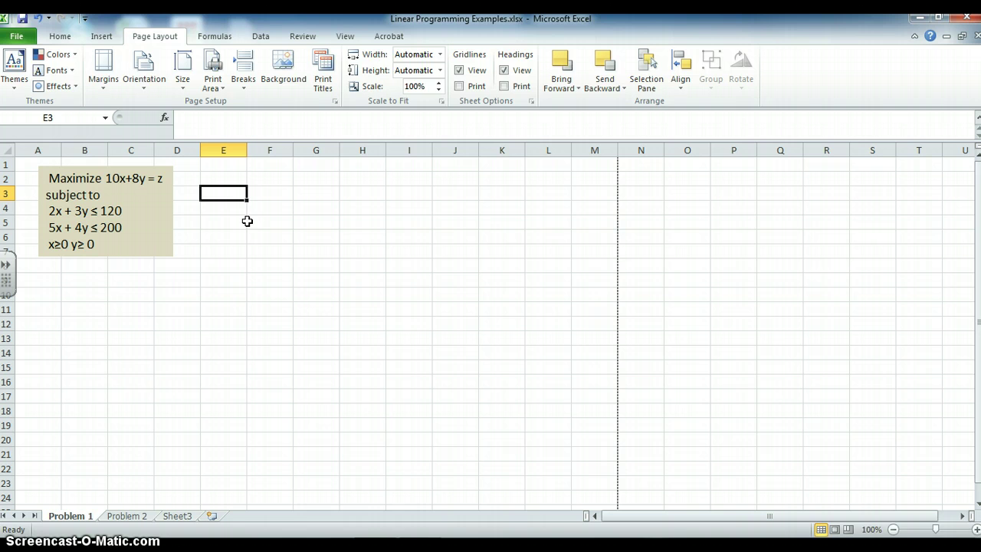
Enter a bold, 14-point 'Objective Function' heading in E3.
type("Object")
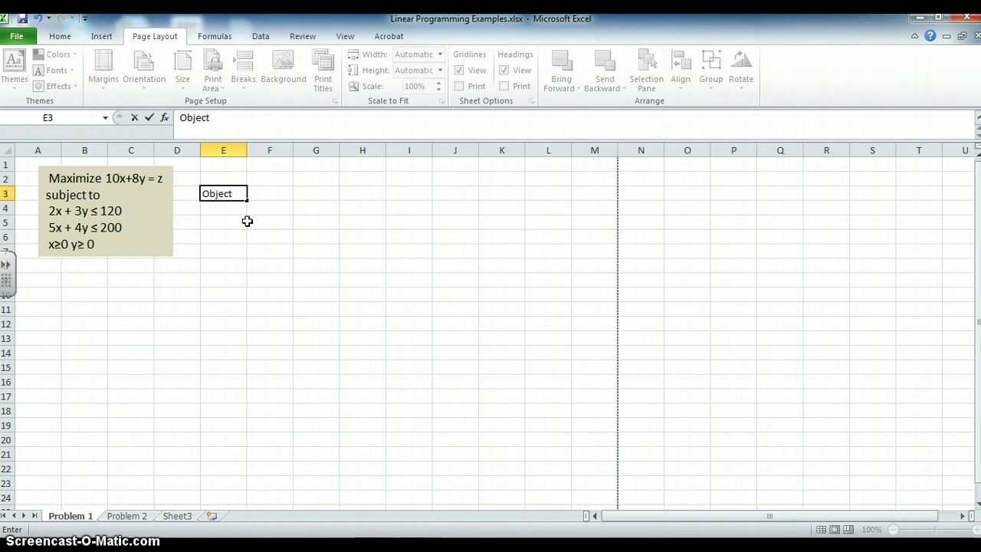
type("ive Functi")
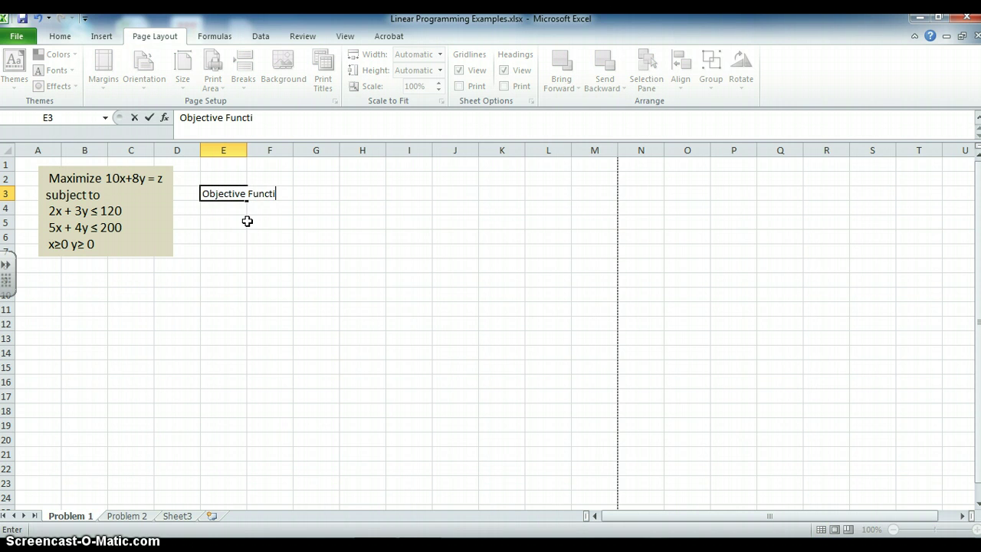
type("on")
key("Return")
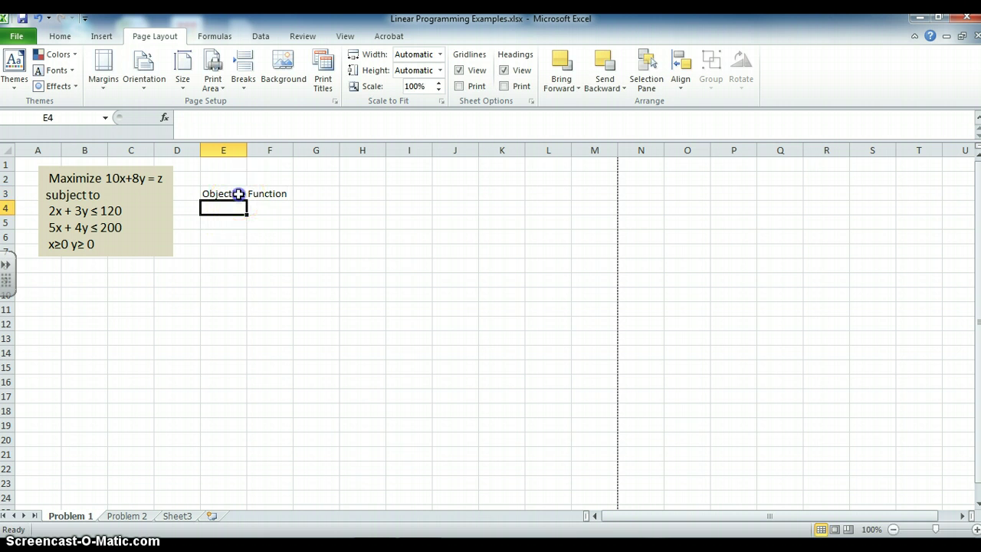
left_click(239, 194)
key("ctrl+b")
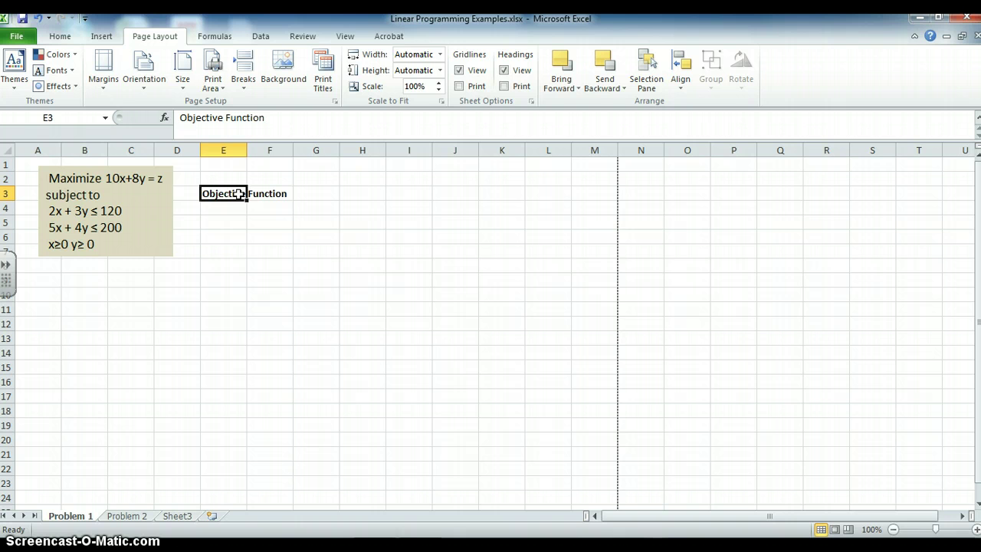
left_click(68, 40)
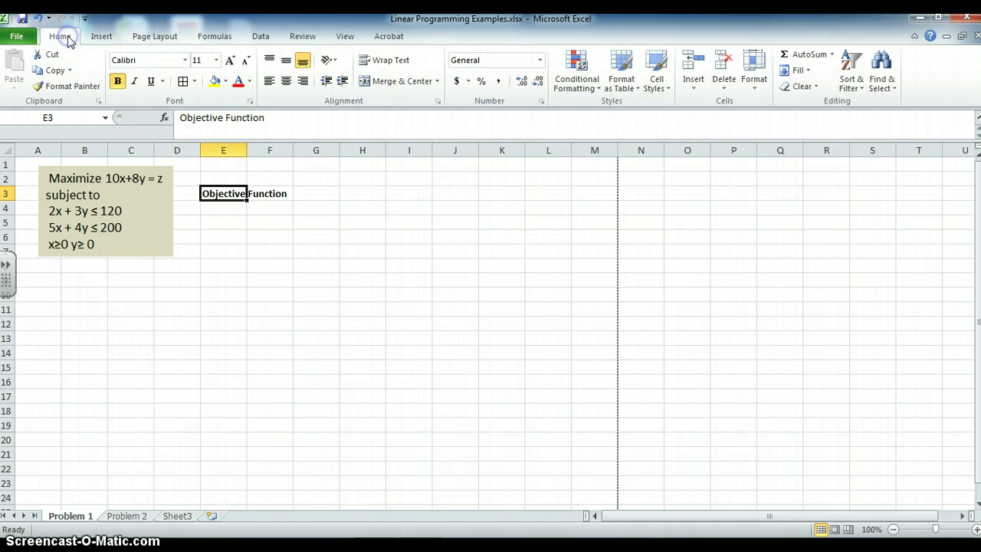
left_click(231, 60)
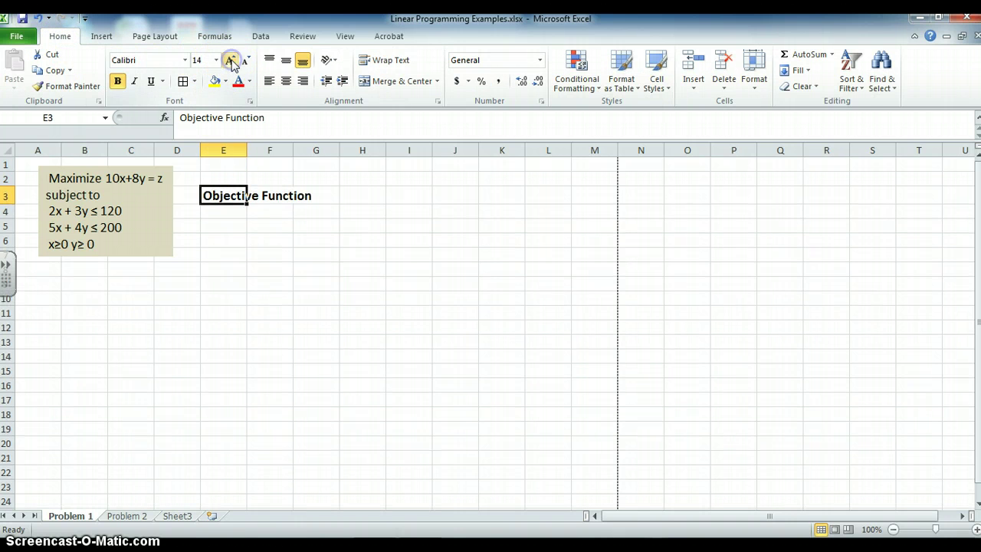
left_click(231, 61)
Label cells F4:H4 with the variables x, y and z.
left_click(269, 215)
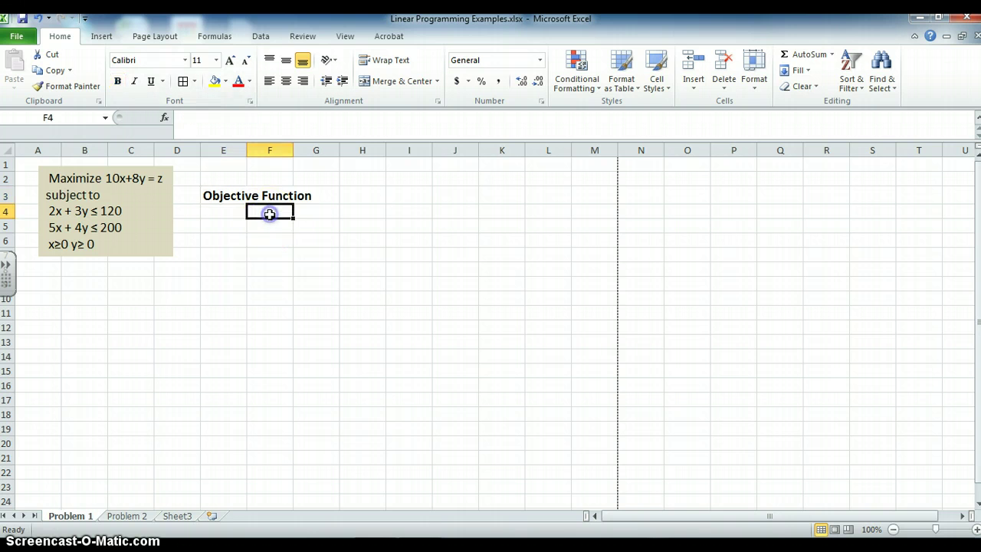
type("x")
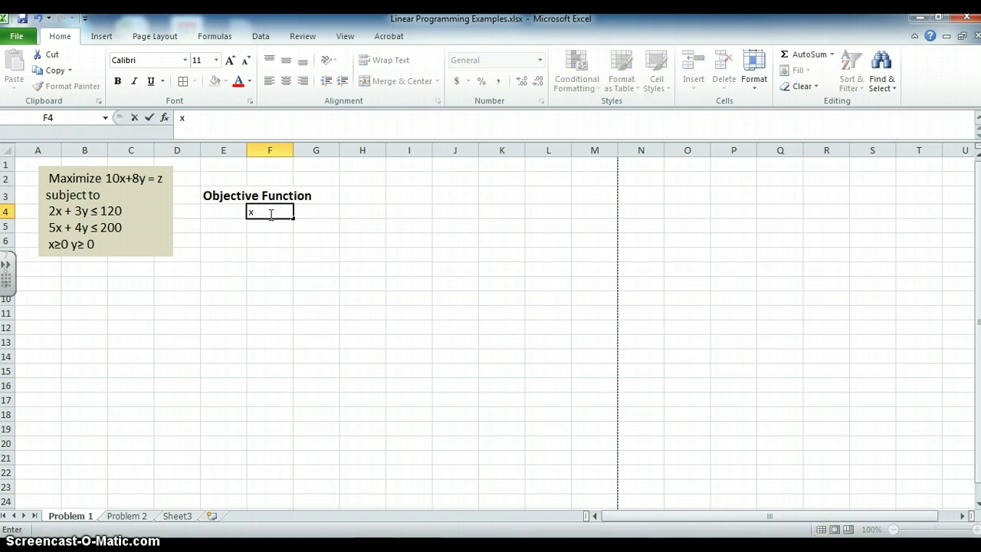
key("Tab")
type("y")
key("Tab")
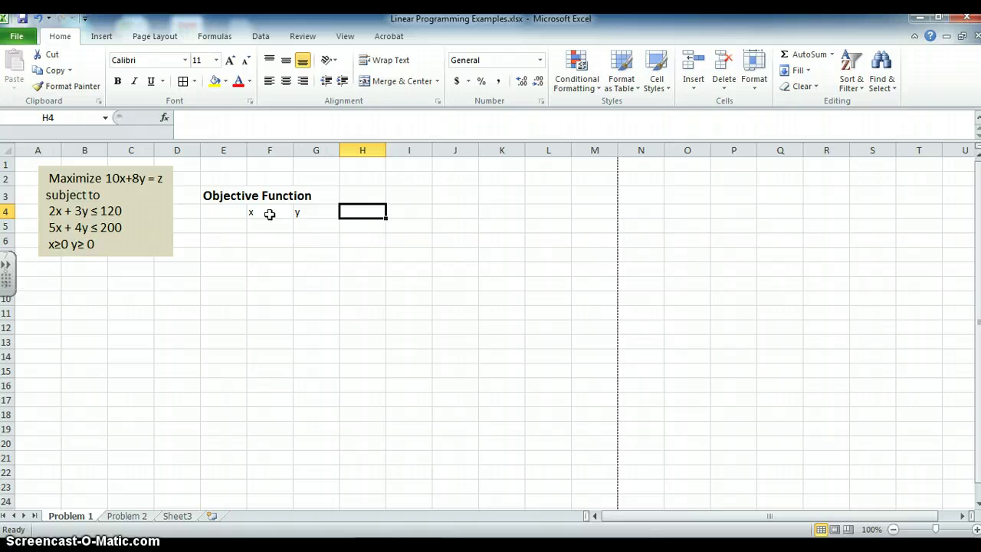
type("z")
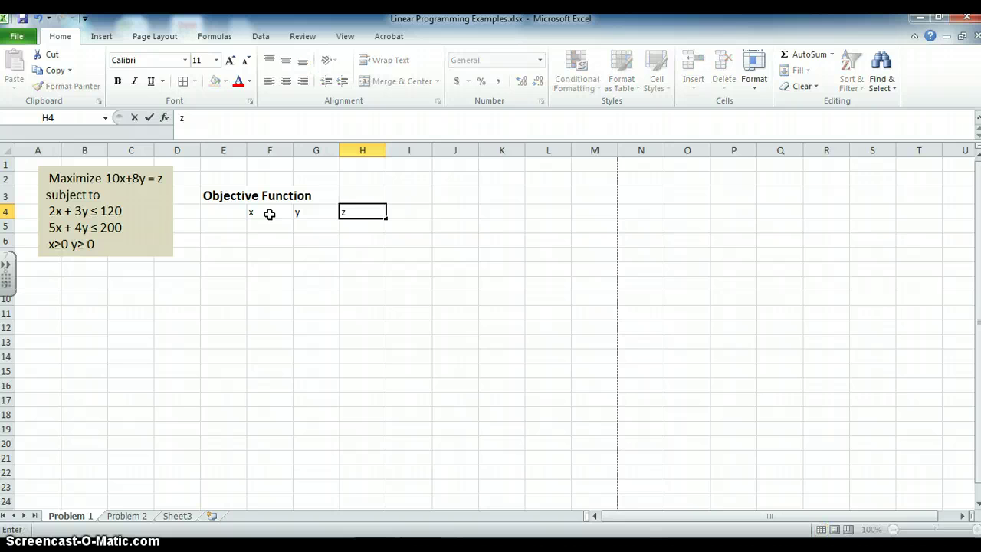
key("Return")
Enter the objective coefficients 10 and 8 in F6:G6.
key("Left")
key("Left")
key("Left")
key("Right")
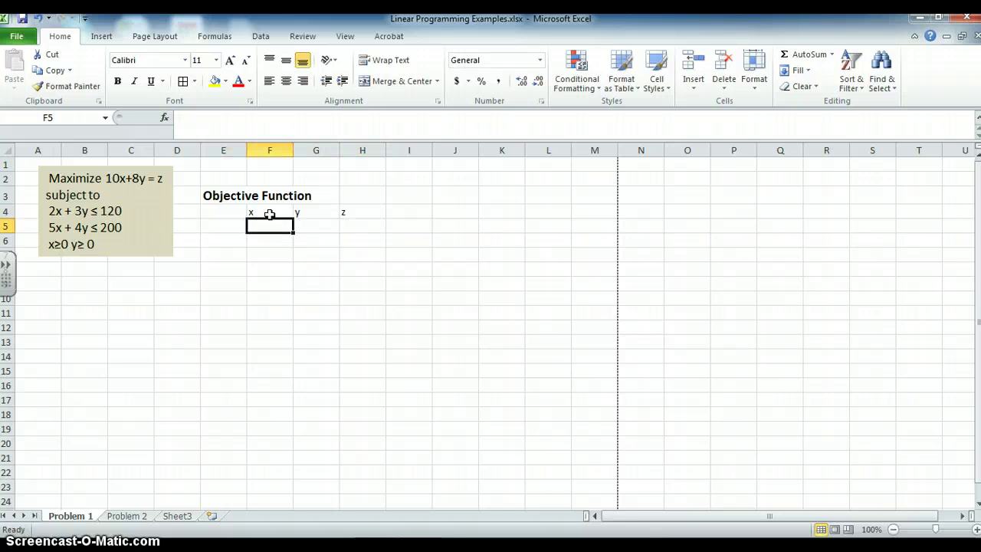
key("Down")
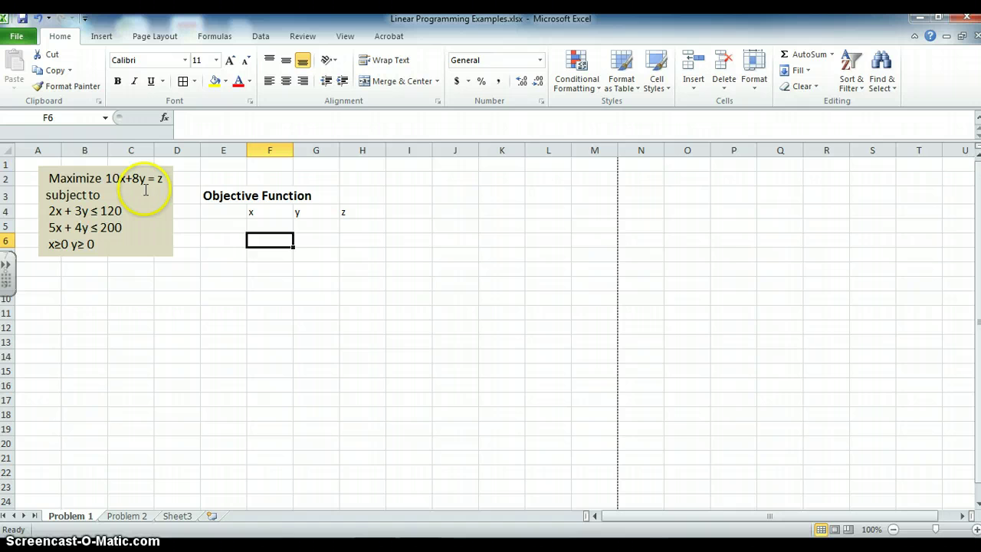
type("10")
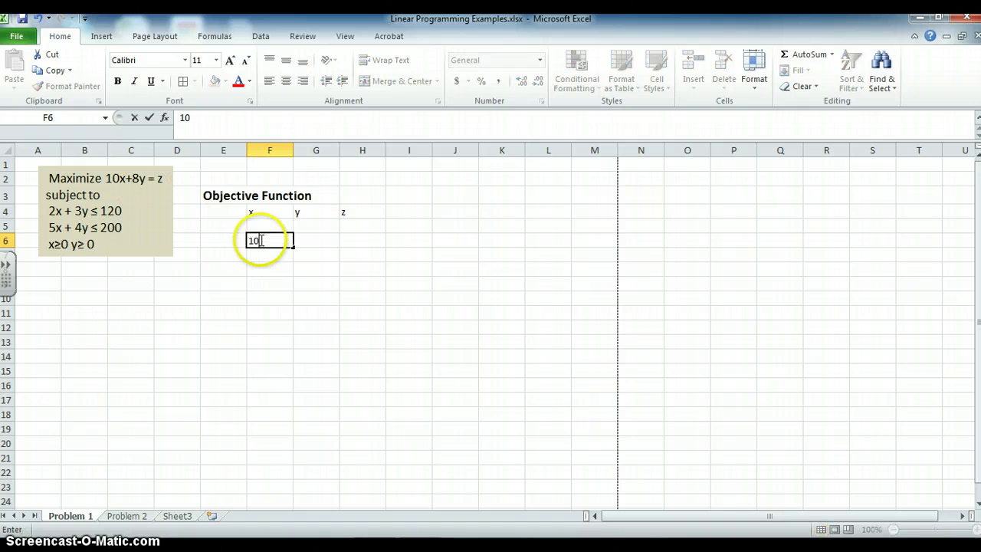
key("Tab")
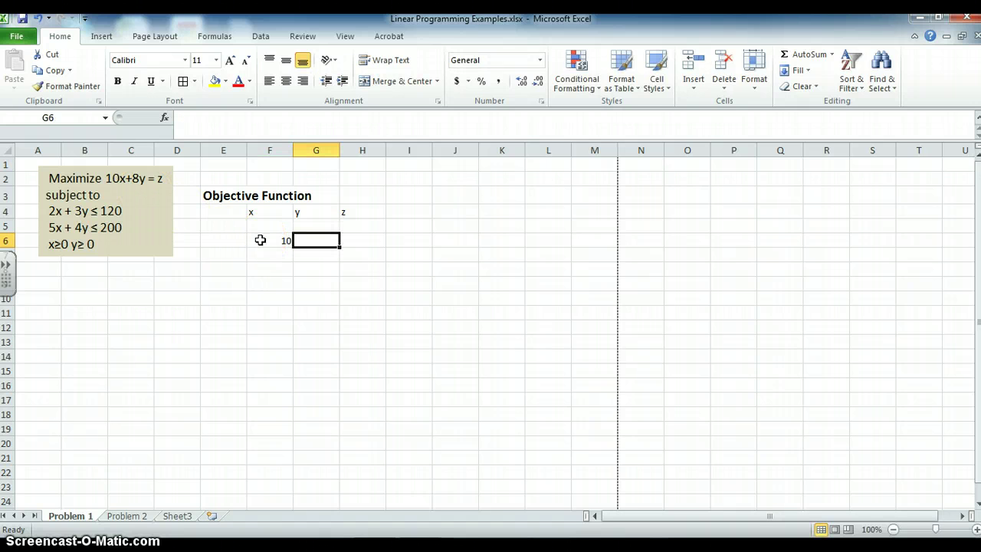
type("8")
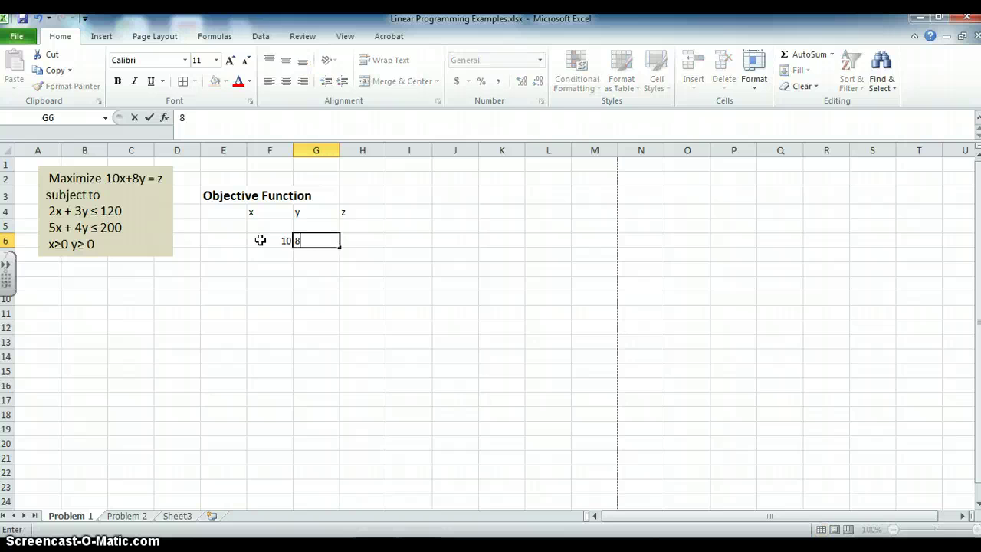
key("Return")
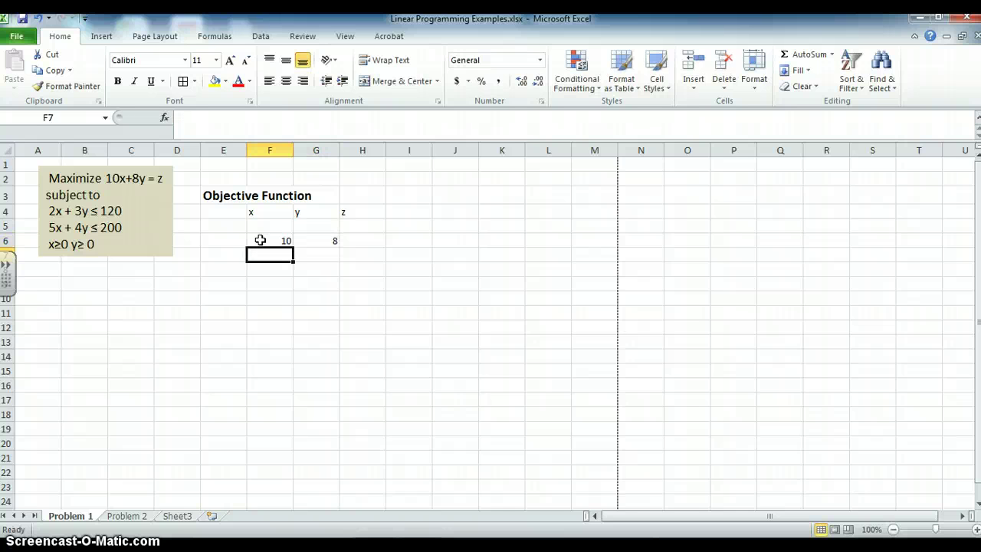
Right-align F4:H6 and make the x, y, z headers bold with tan shading.
left_click_drag(269, 209, 357, 240)
left_click(303, 81)
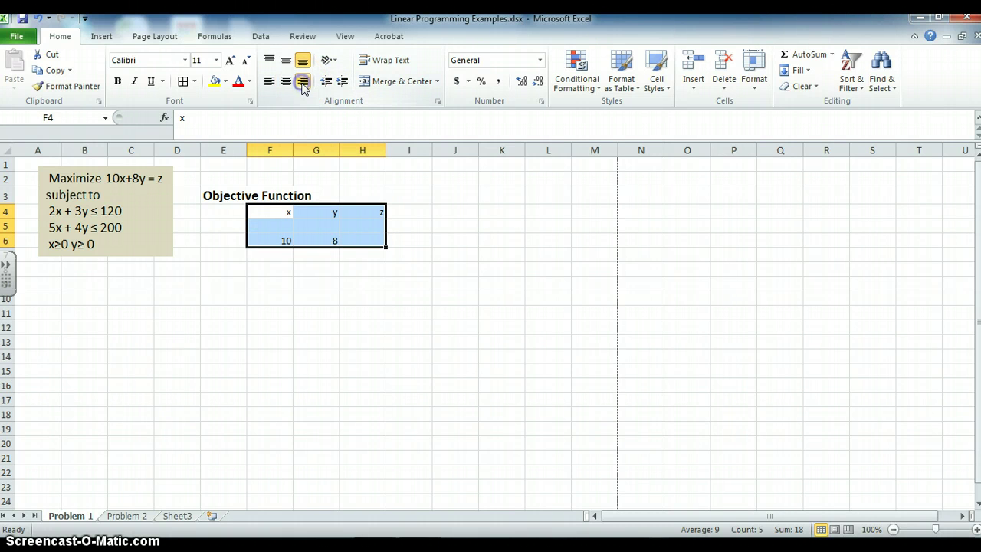
left_click_drag(274, 212, 353, 212)
left_click(225, 81)
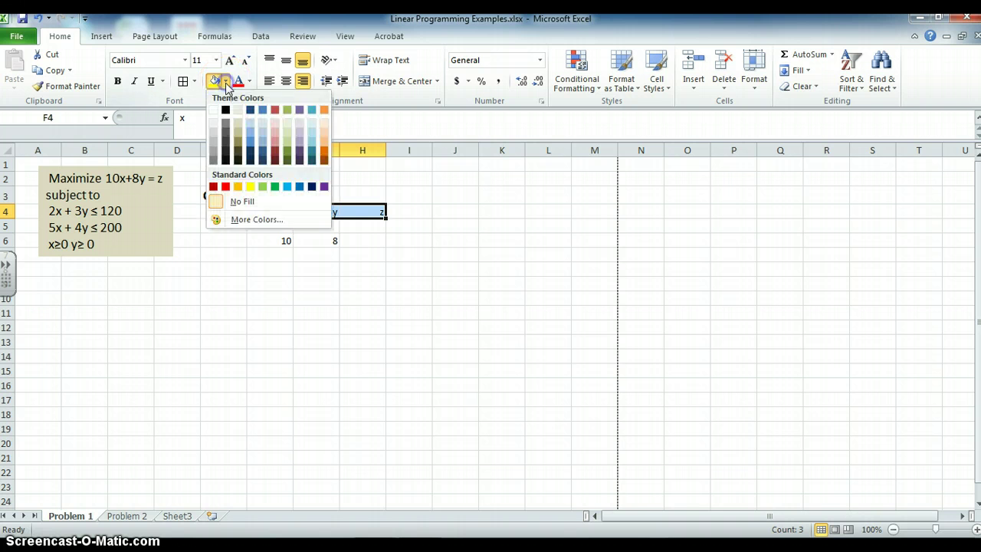
left_click(237, 123)
left_click(117, 81)
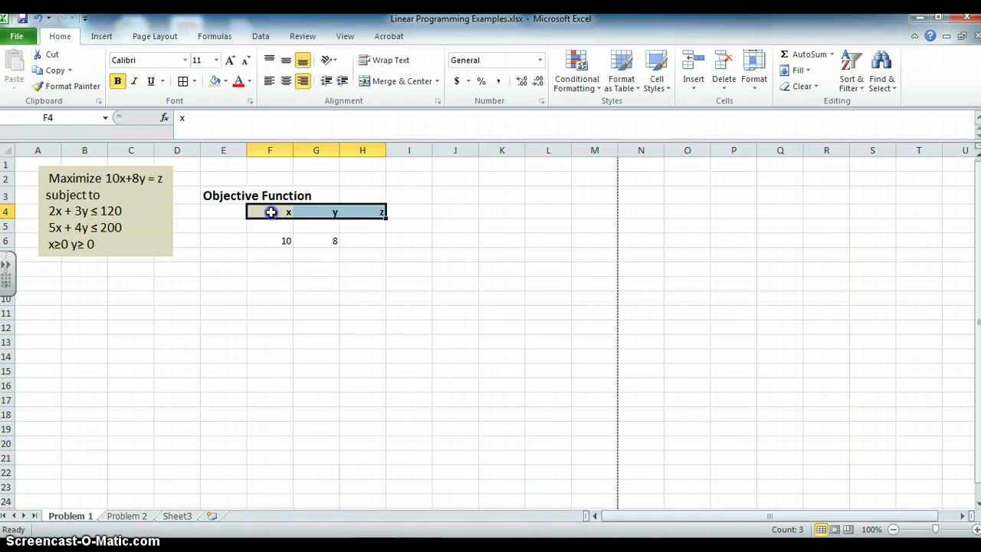
Add borders around F4:H5 and the coefficient cells F6:G6.
left_click_drag(270, 213, 365, 222)
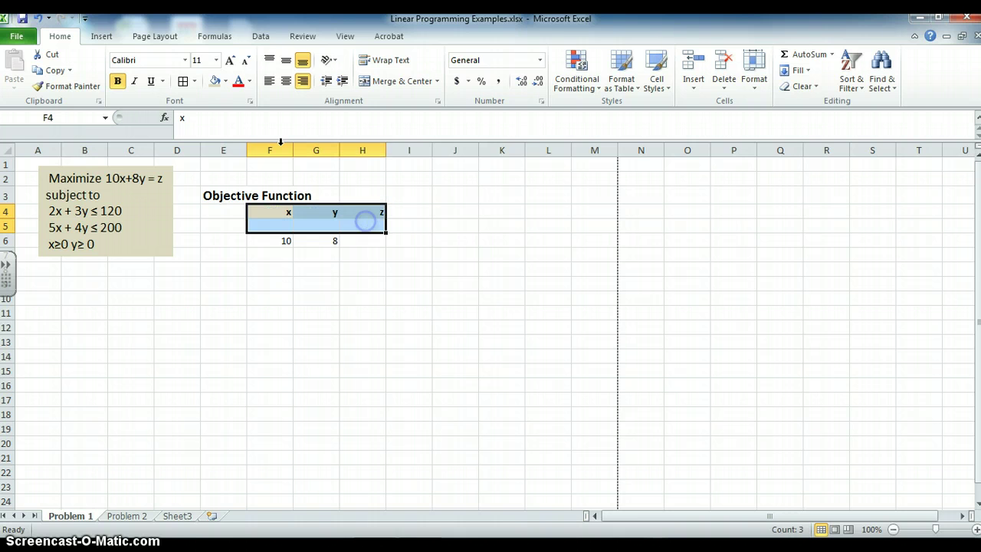
left_click(183, 81)
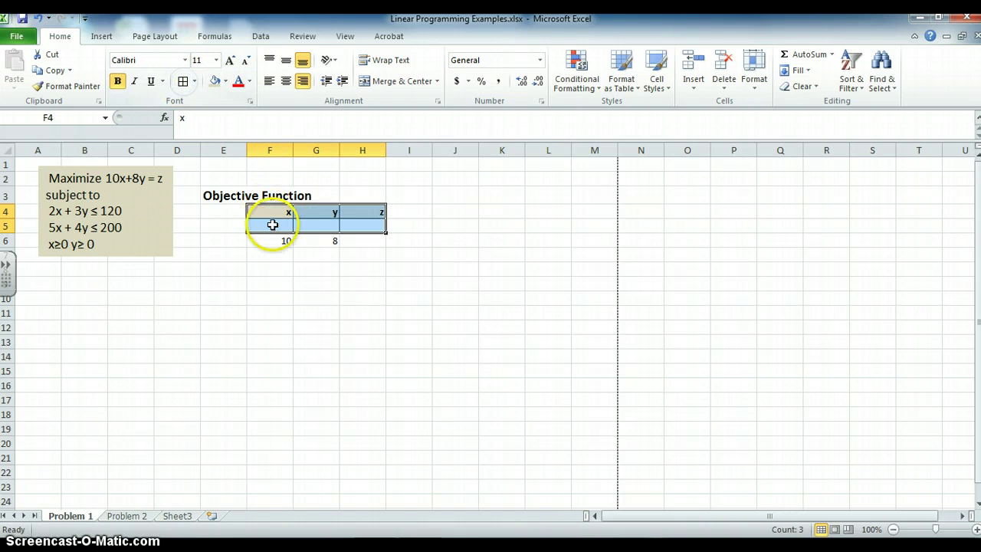
left_click_drag(276, 240, 314, 240)
left_click(183, 81)
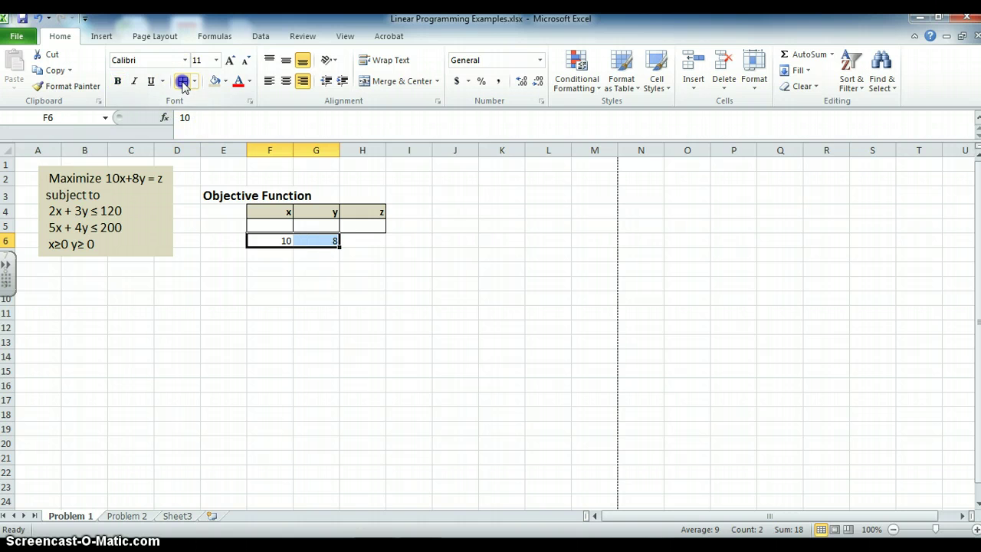
left_click(306, 299)
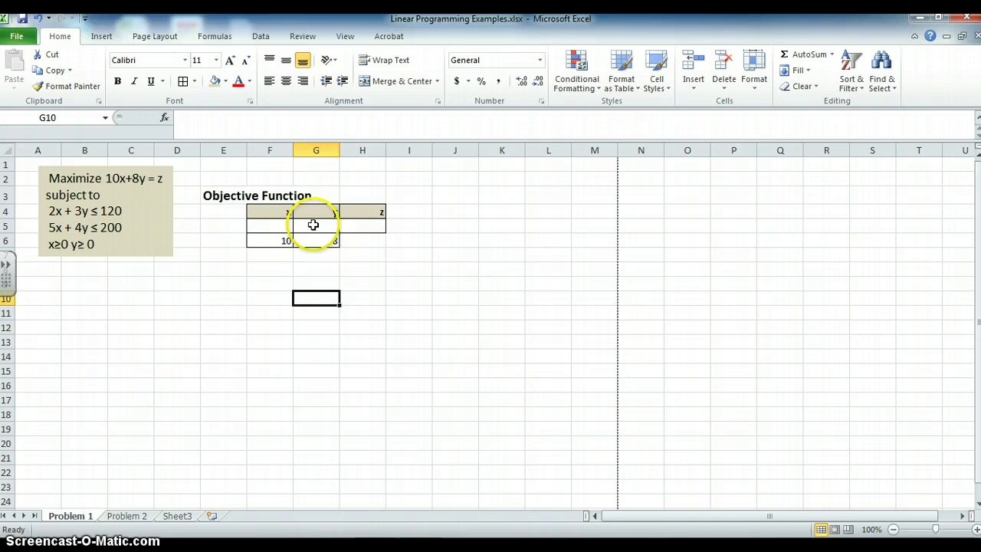
left_click(364, 224)
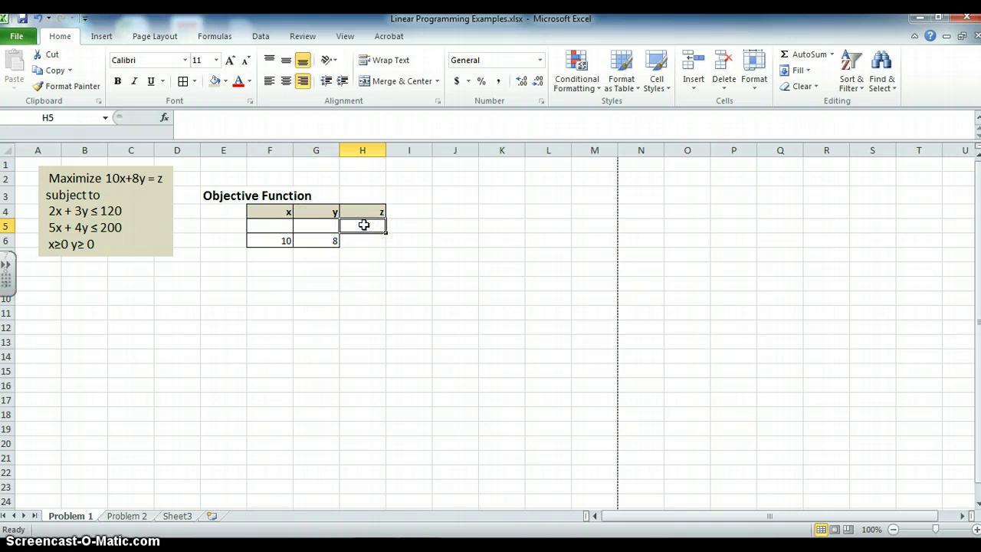
Enter the objective formula =F6*F5+G6*G5 in cell H5.
type("=")
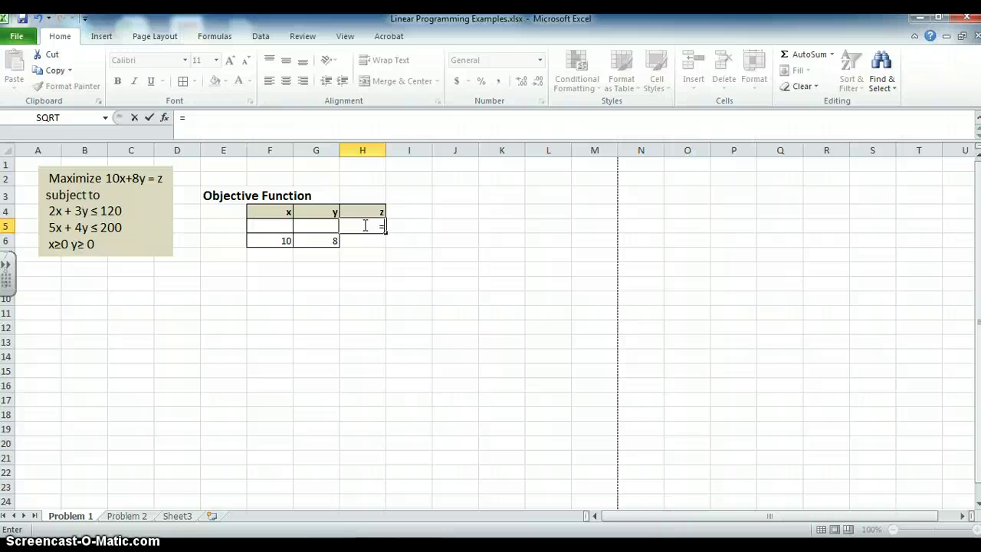
left_click(284, 241)
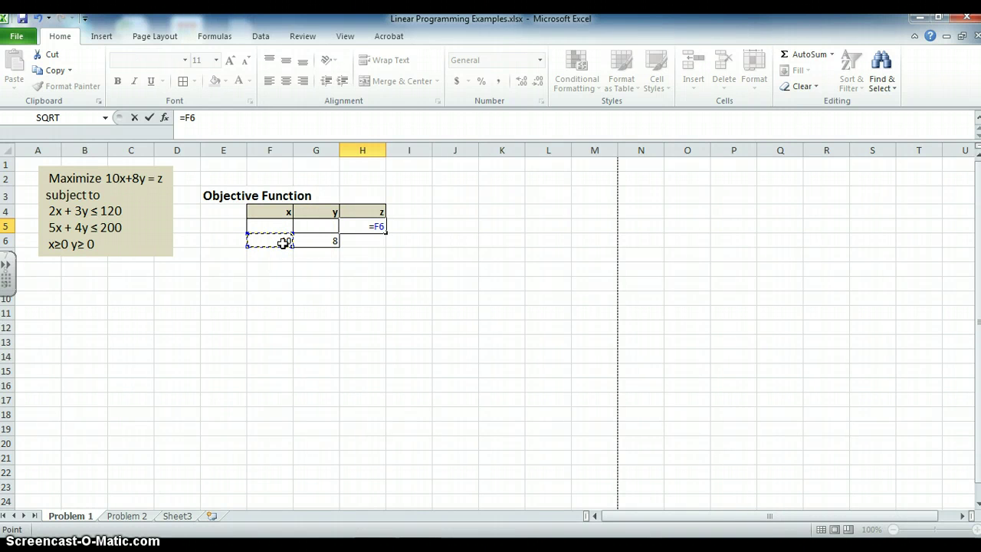
type("*")
left_click(279, 225)
type("+")
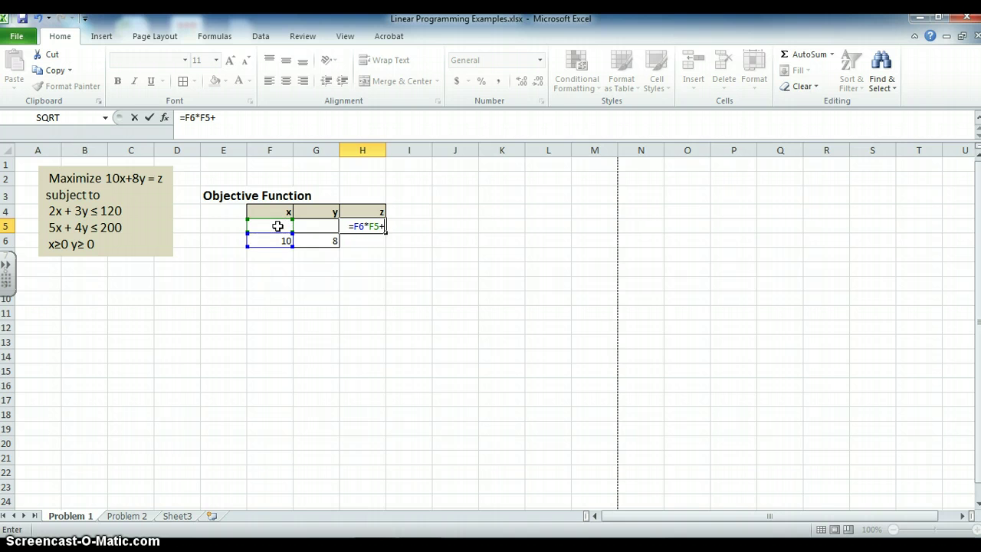
left_click(326, 240)
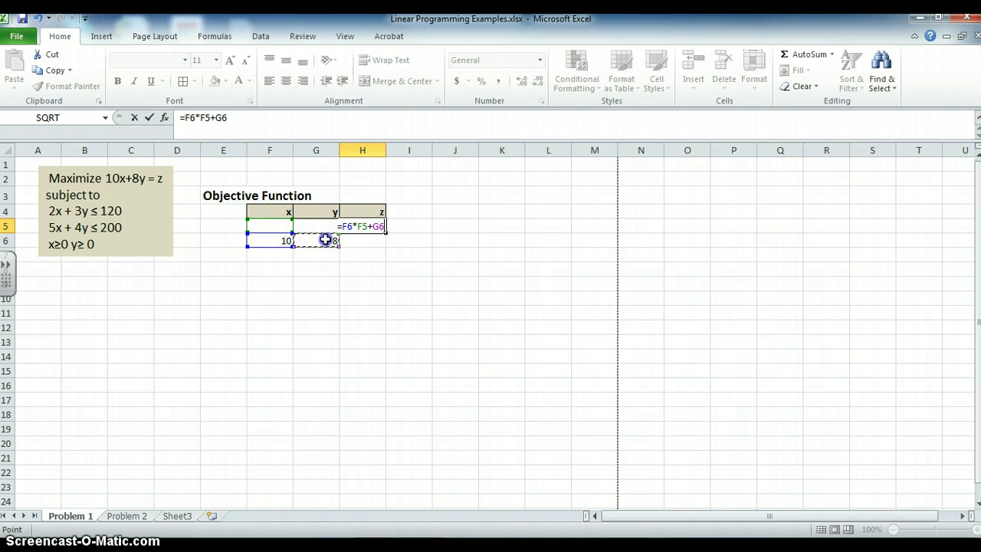
type("+")
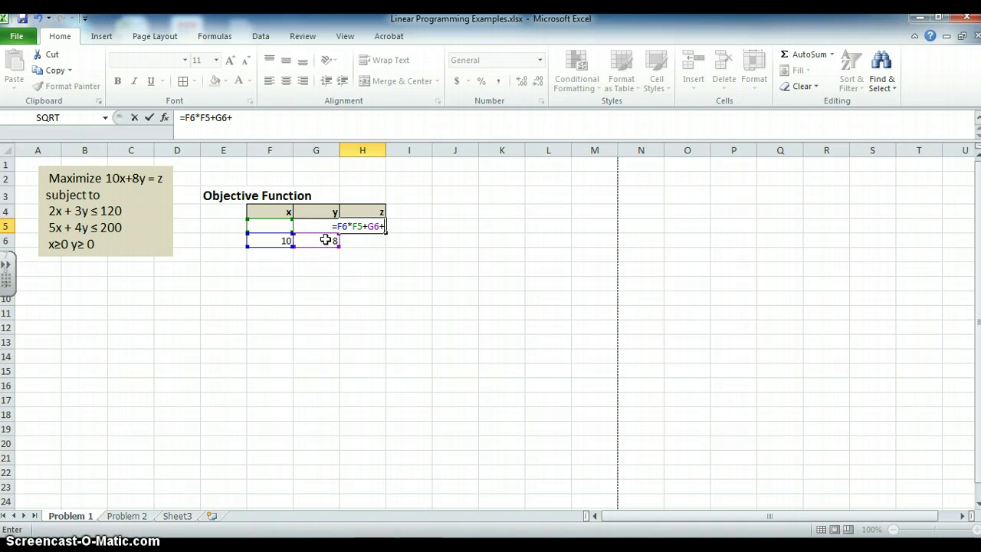
key("BackSpace")
type("*")
key("Left")
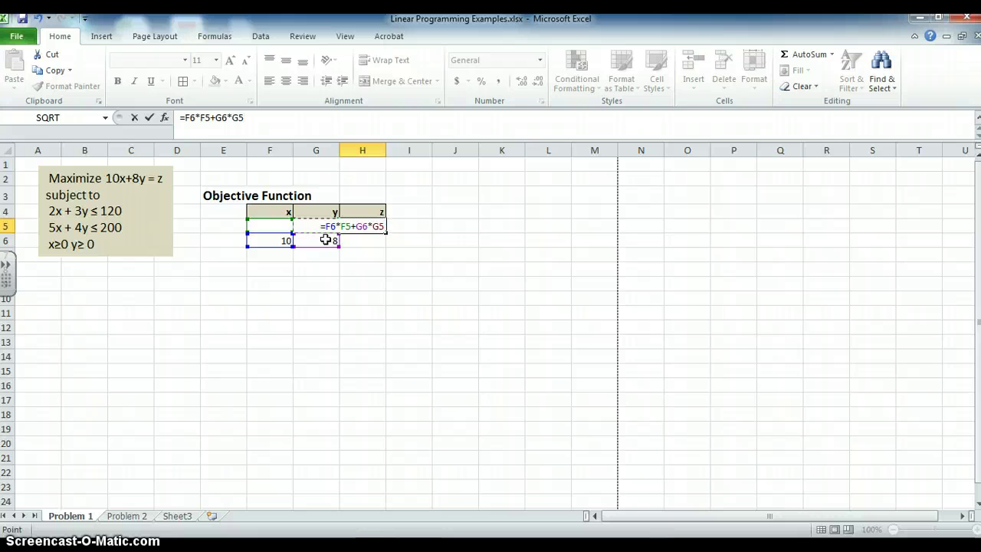
key("Return")
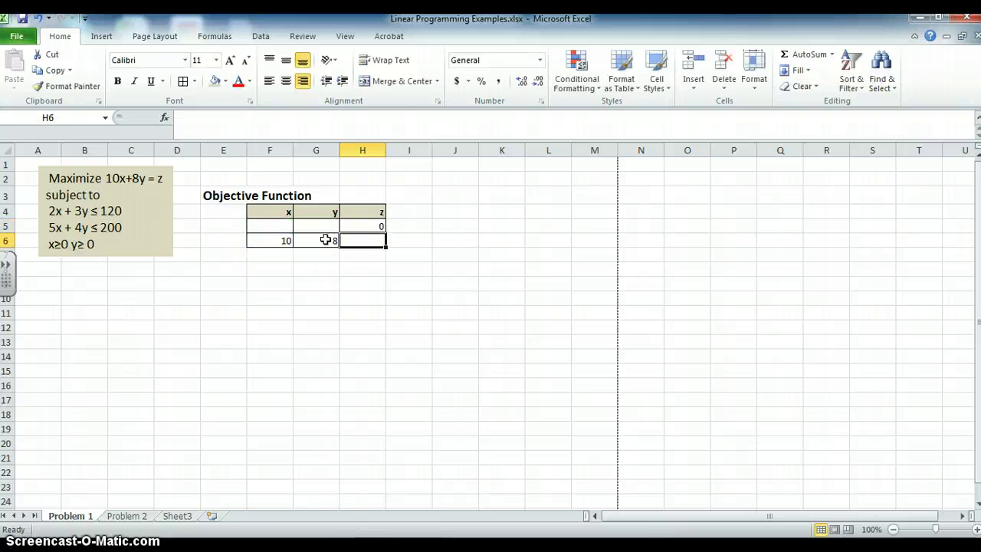
Shade the x, y, z value cells F5:H5 yellow.
left_click_drag(278, 226, 357, 222)
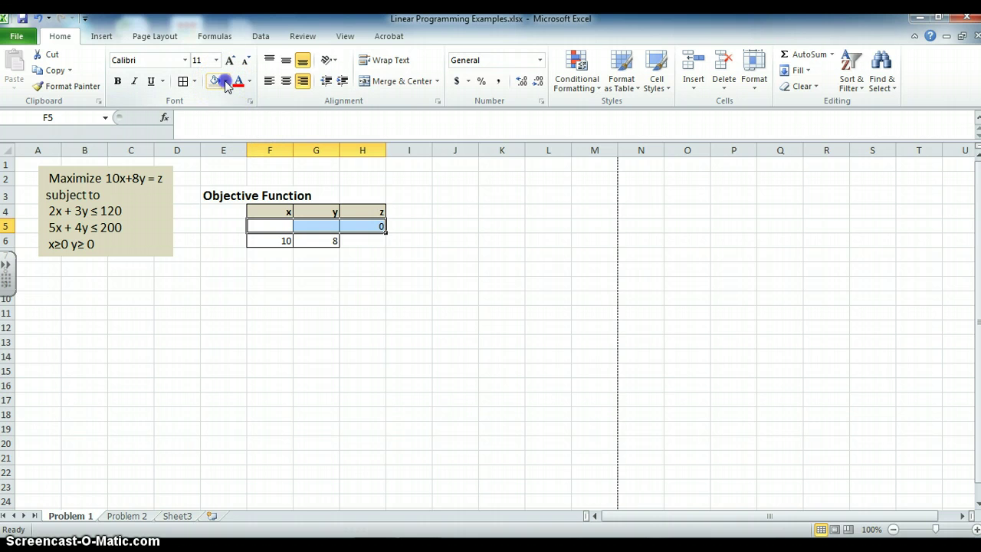
left_click(226, 82)
left_click(248, 188)
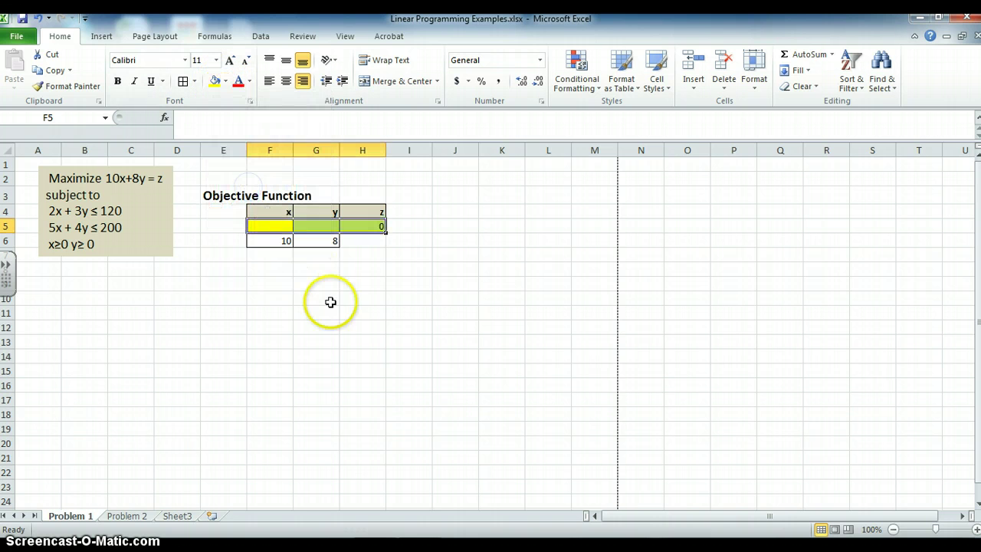
left_click(342, 325)
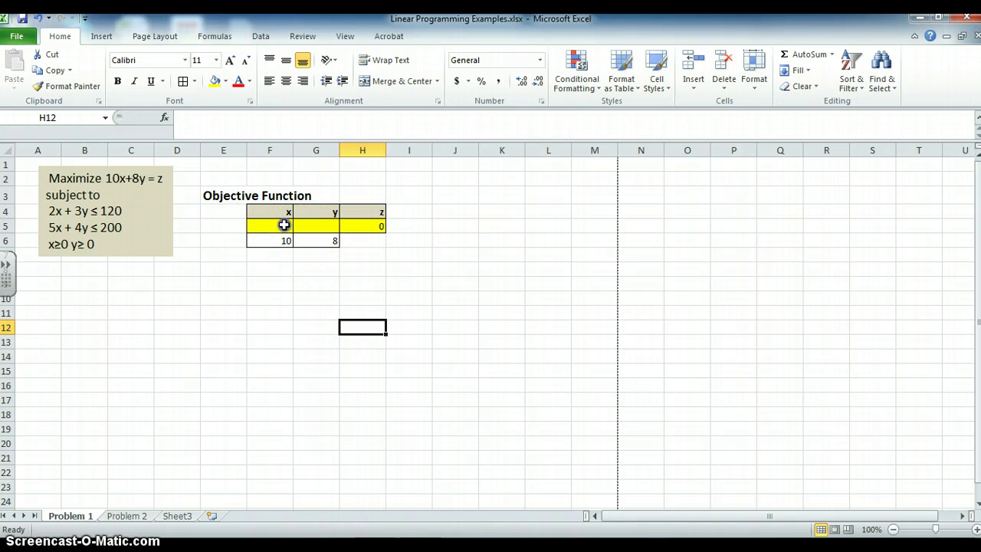
Enter test values of 1 in F5 and G5 to check the formula.
mouse_move(285, 225)
left_mouse_down()
mouse_move(306, 223)
mouse_move(285, 226)
left_mouse_up()
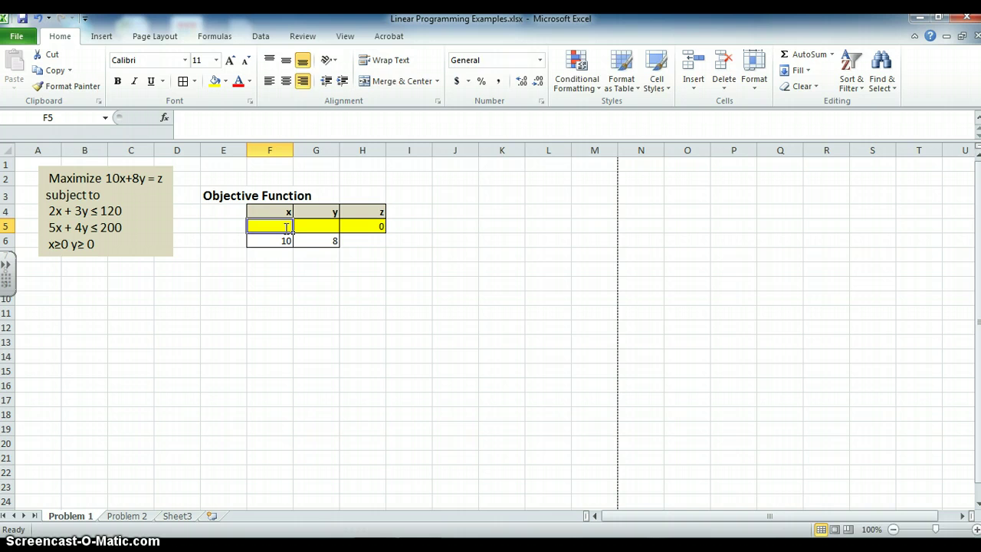
type("1")
key("Tab")
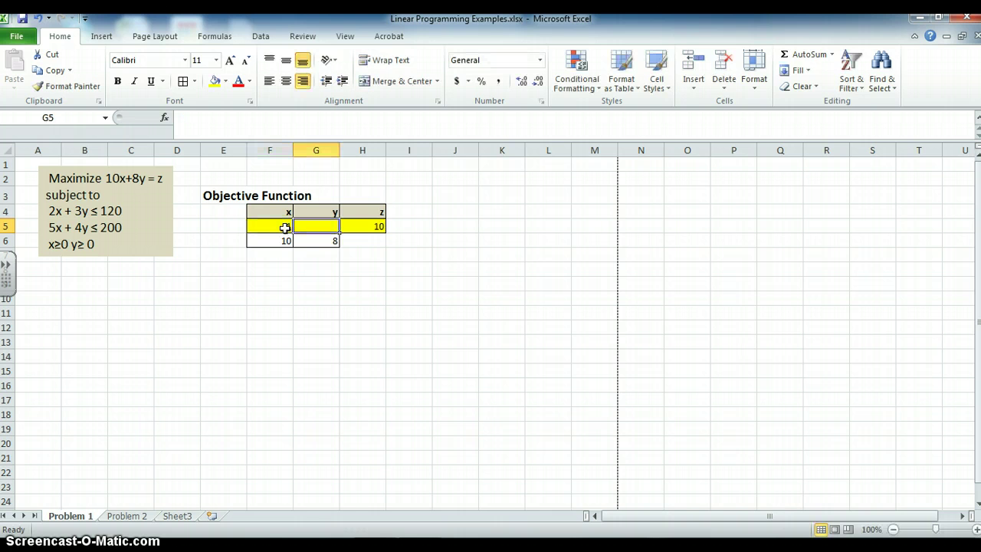
type("1")
key("Tab")
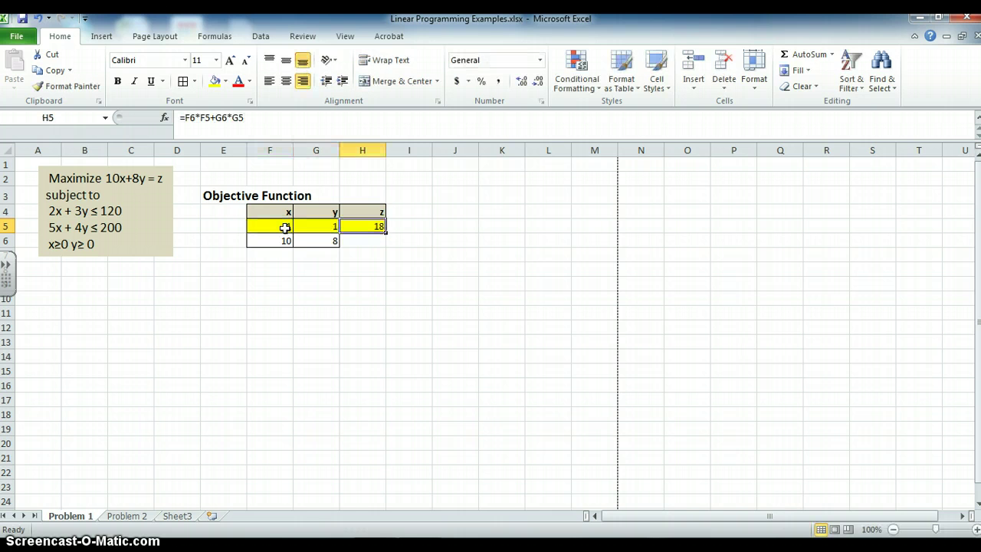
left_click(287, 225)
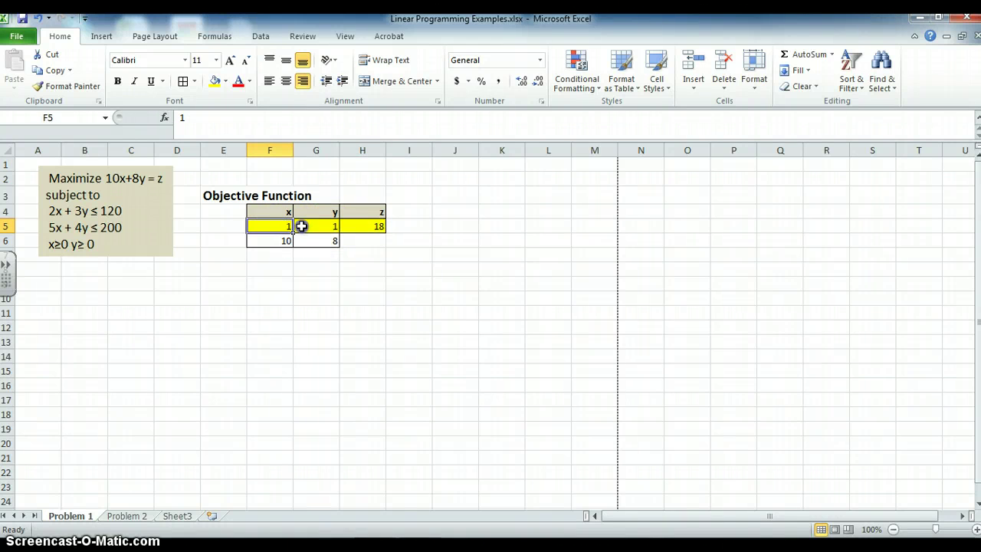
left_click(302, 226, "shift")
Clear the test values and add a bold 14-point 'Constraints' heading in E9.
key("Delete")
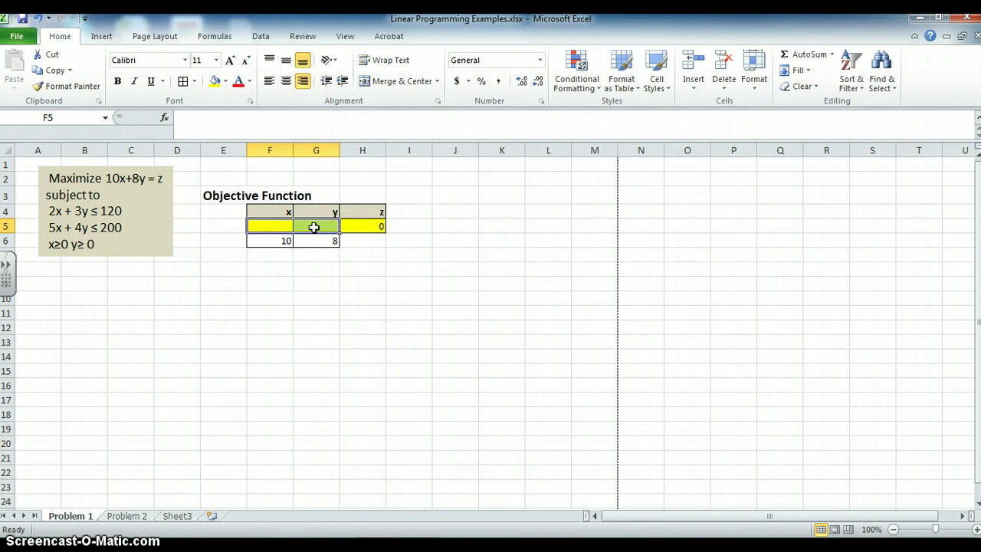
left_click(229, 285)
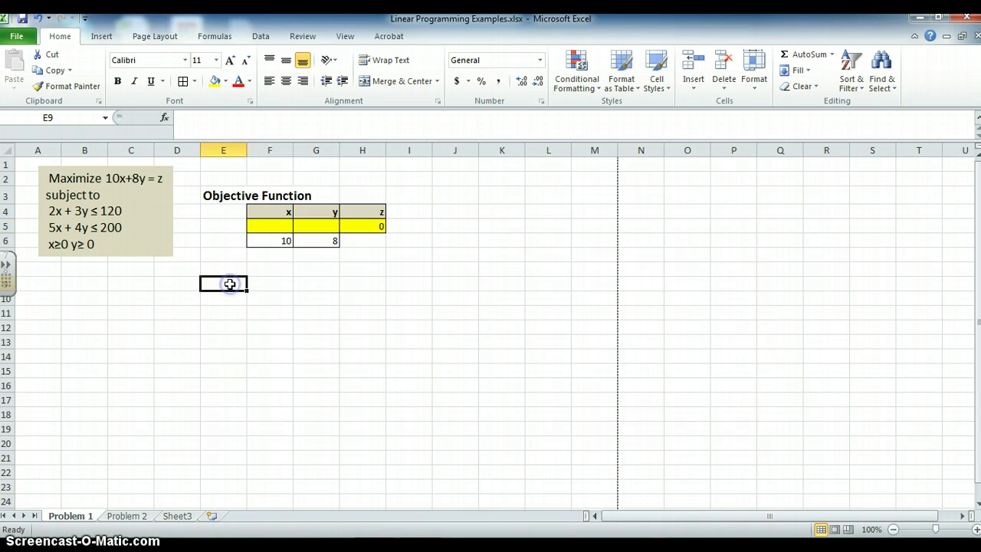
type("Cons")
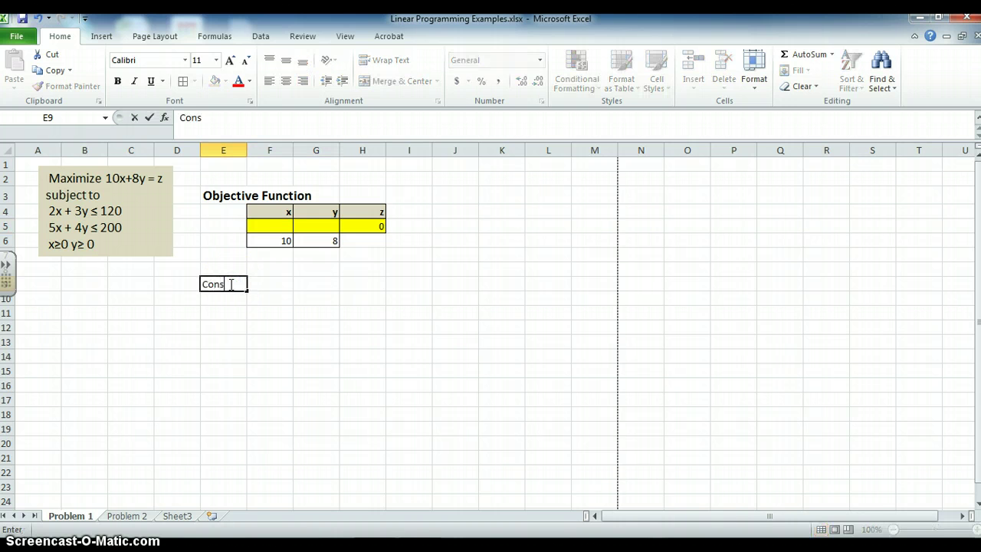
type("traints")
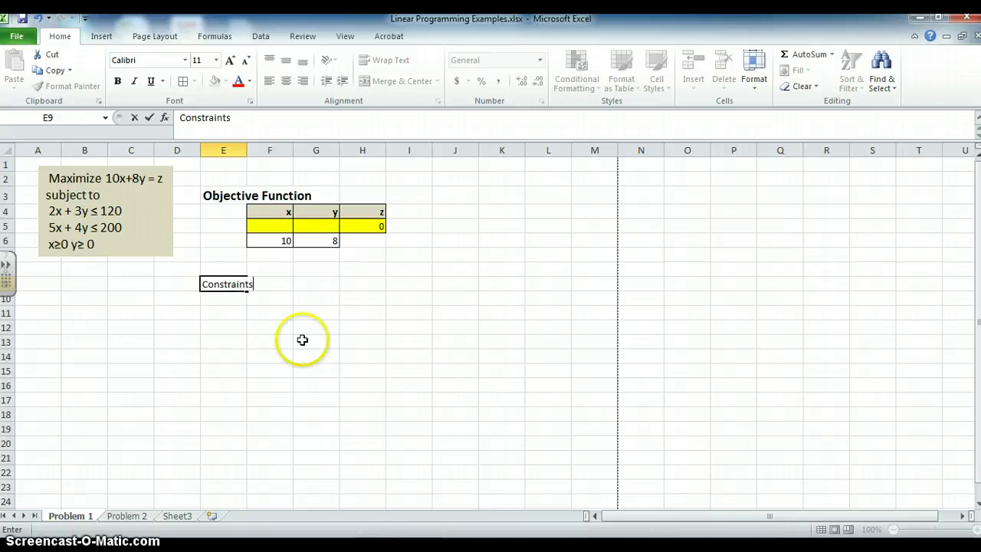
left_click(242, 328)
left_click(226, 285)
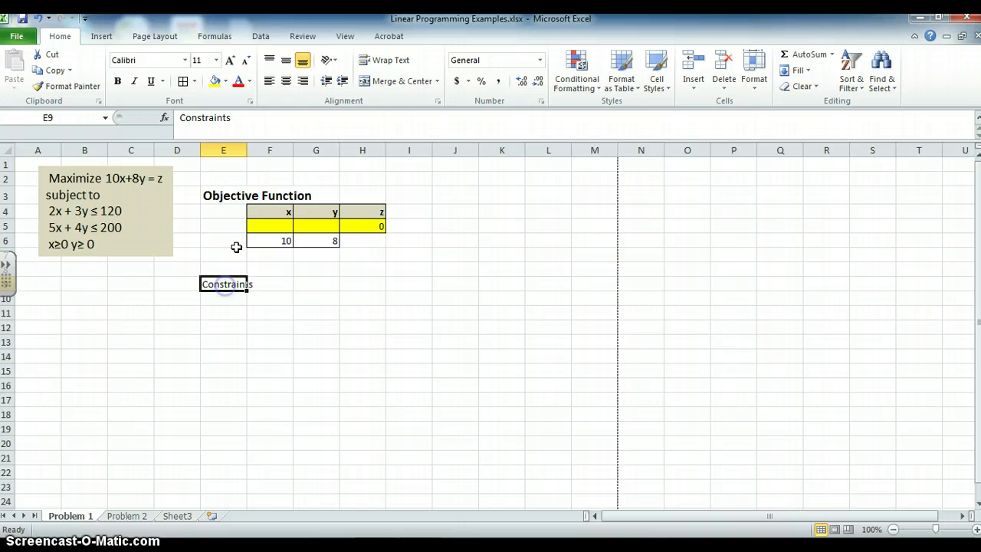
left_click(118, 81)
left_click(230, 60)
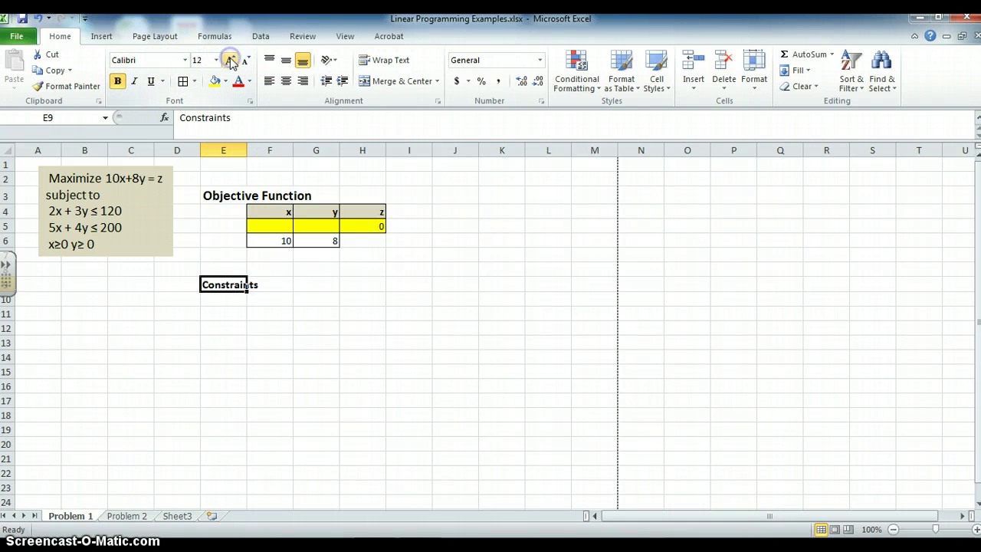
left_click(231, 61)
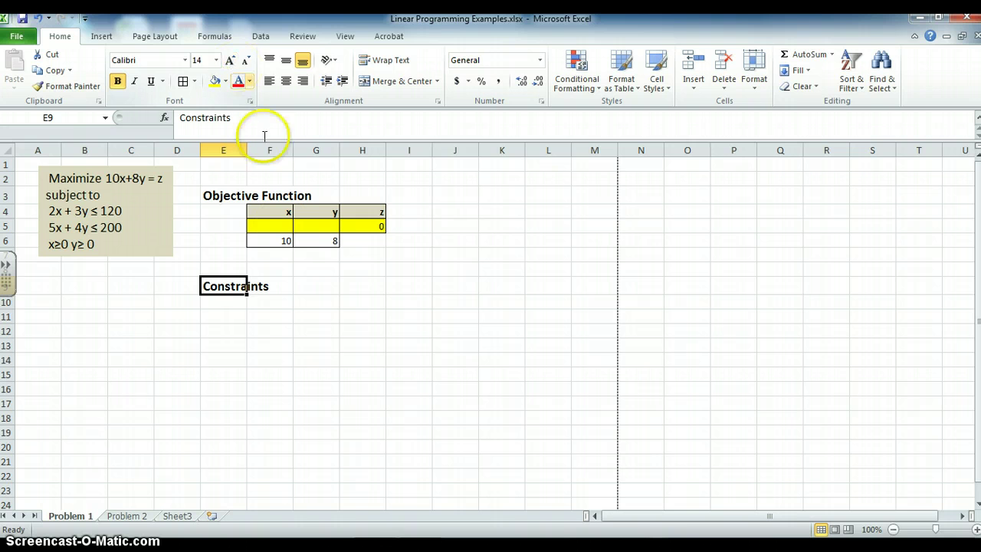
left_click(276, 303)
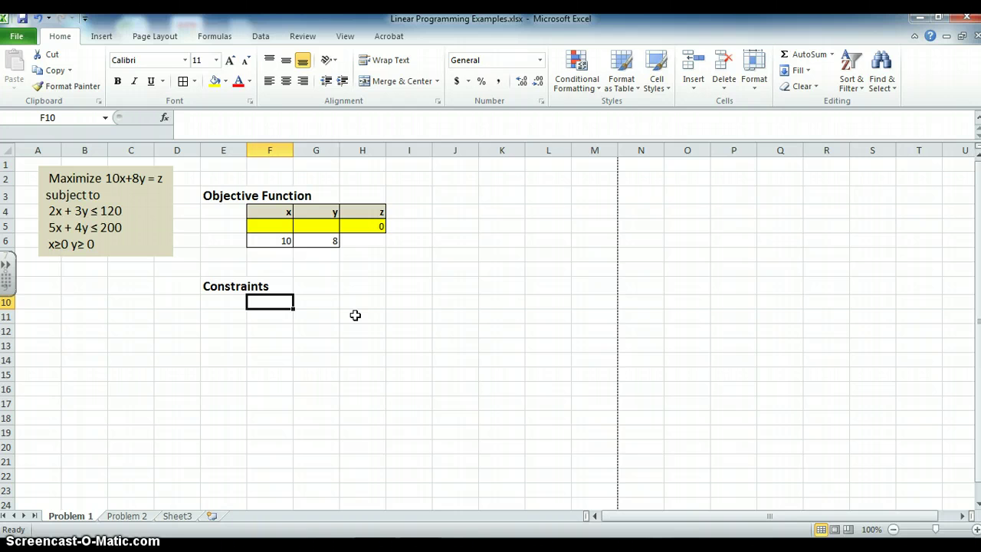
Enter the constraint headers x, y, LHS and Inequality across F10:I10.
type("x")
key("Tab")
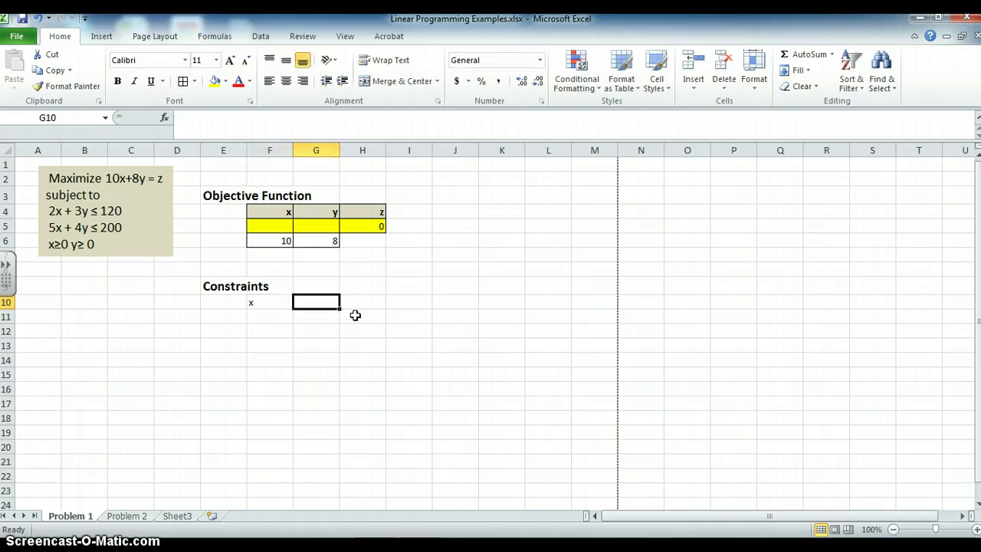
type("y")
key("Tab")
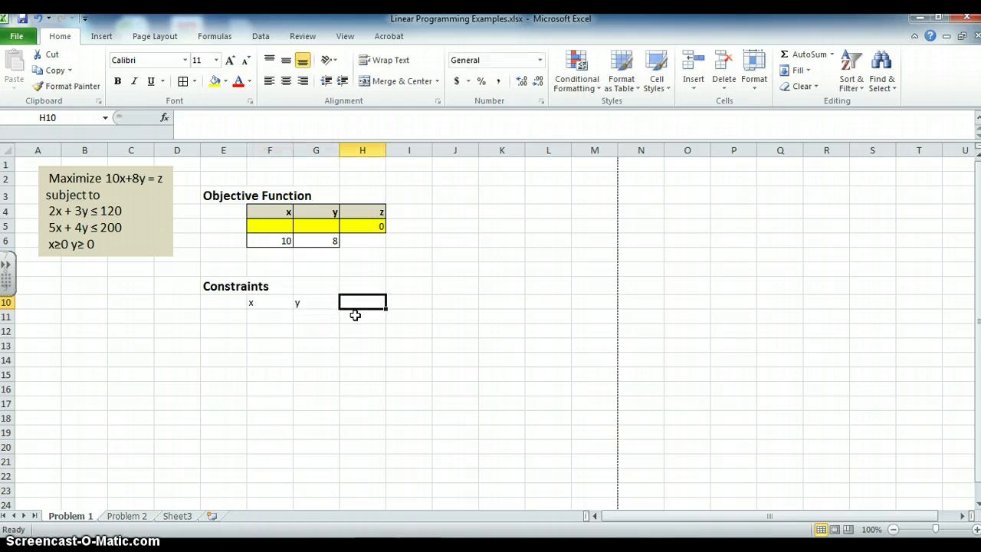
type("LHS")
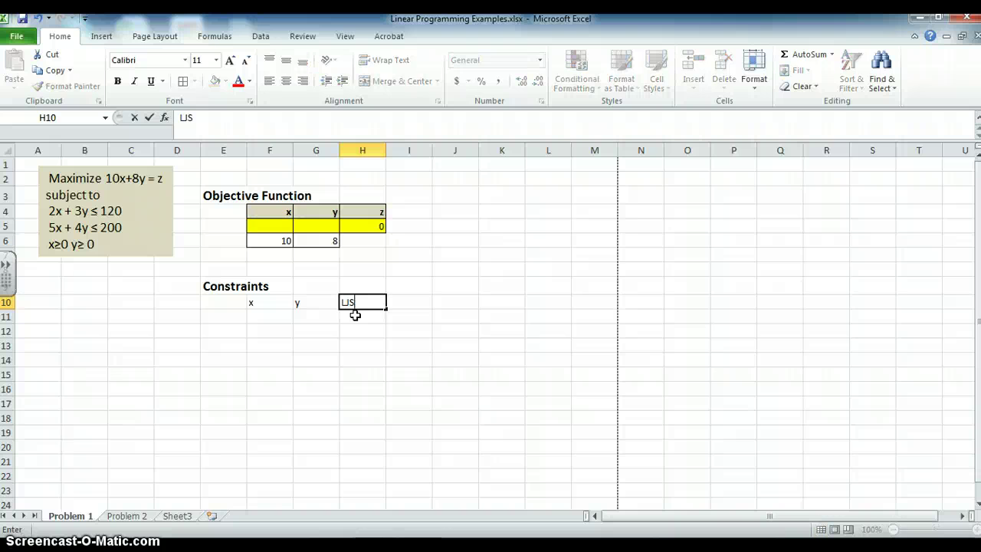
key("BackSpace")
type("HS")
key("Tab")
type("Inequ")
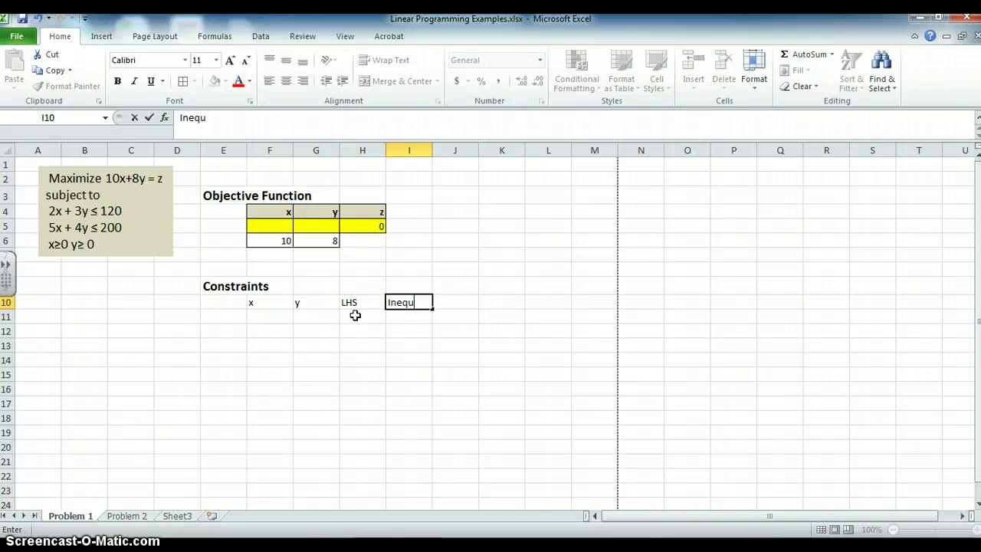
type("ality")
key("Tab")
Add the RHS header, centre row 10 and widen column I to fit Inequality.
type("RHS")
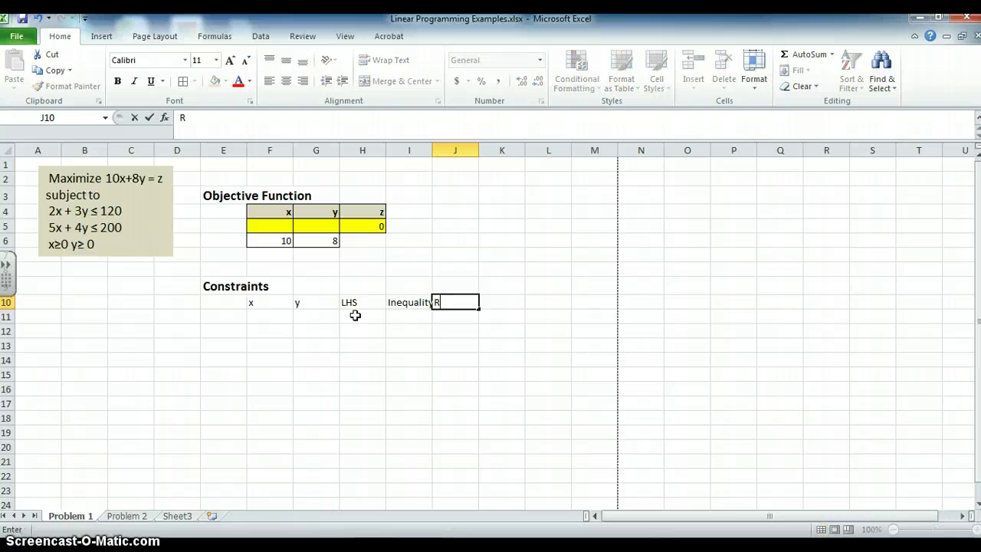
left_click(384, 373)
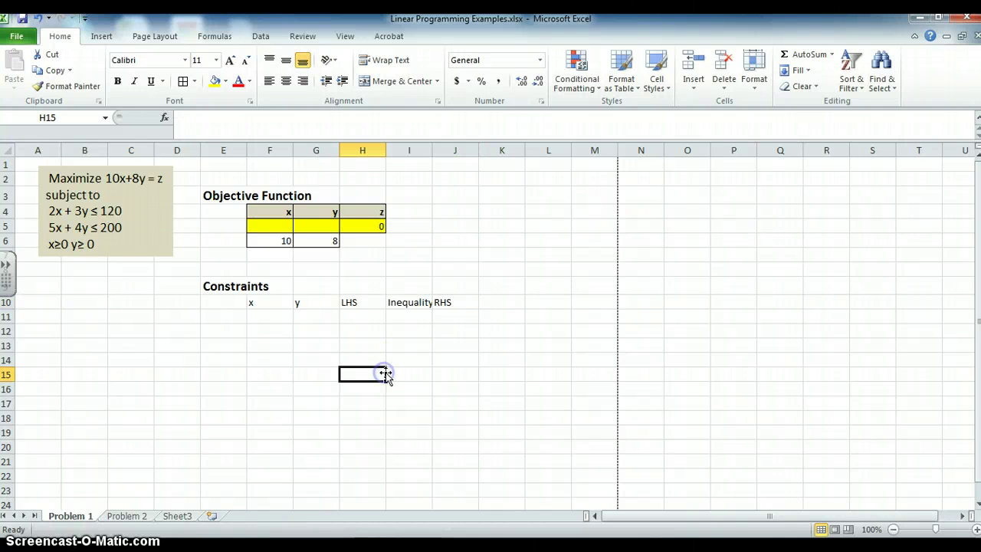
left_click_drag(263, 304, 462, 305)
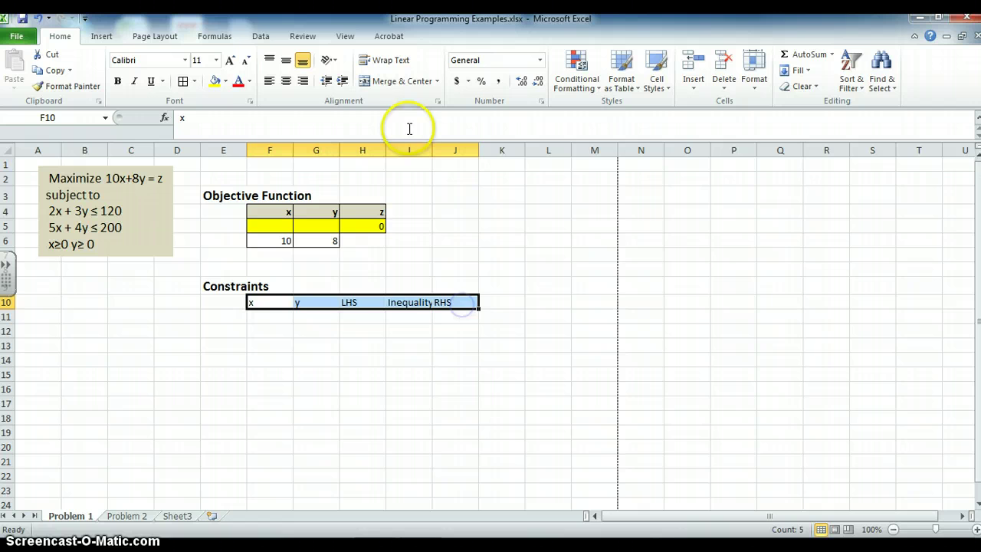
left_click(303, 80)
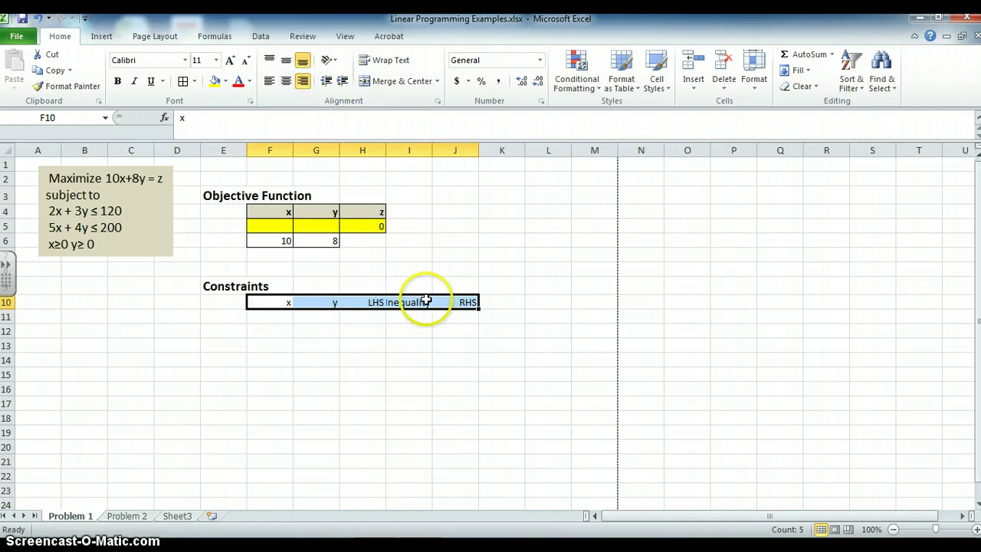
left_click(294, 82)
left_click_drag(431, 151, 437, 151)
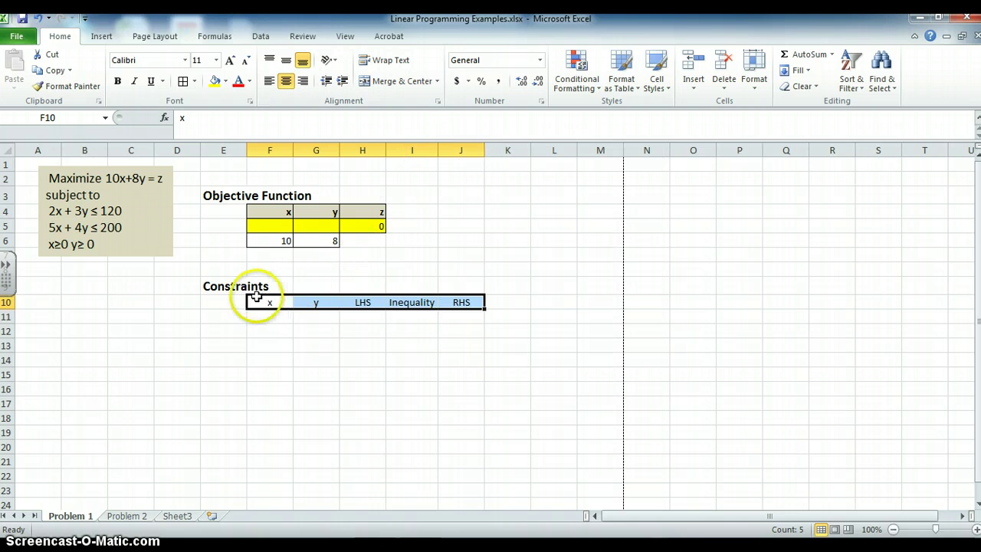
Right-align x, y, LHS and RHS, then bold and border all five headers.
left_click_drag(256, 299, 372, 306)
left_click(303, 81)
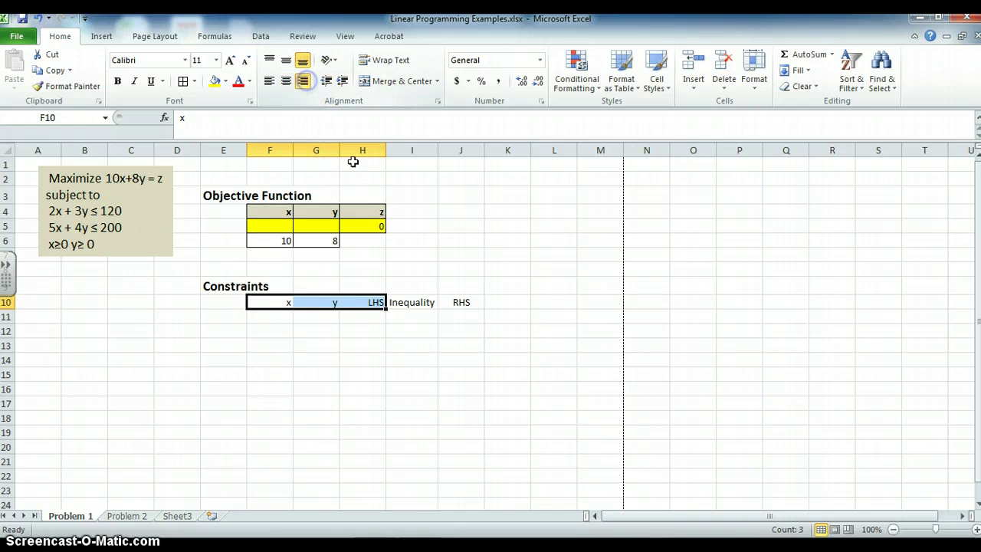
left_click(463, 304)
left_click(303, 81)
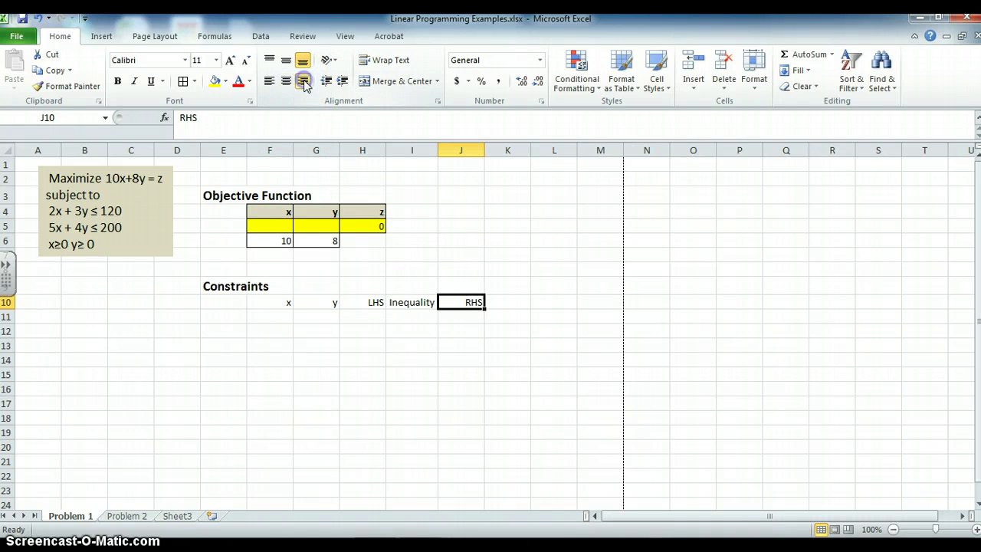
left_click_drag(284, 300, 463, 302)
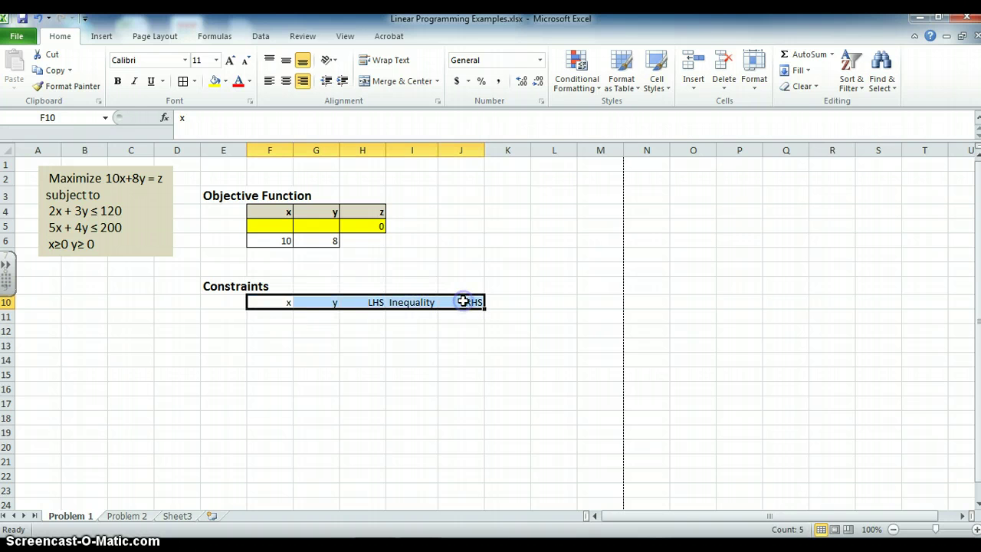
left_click(117, 83)
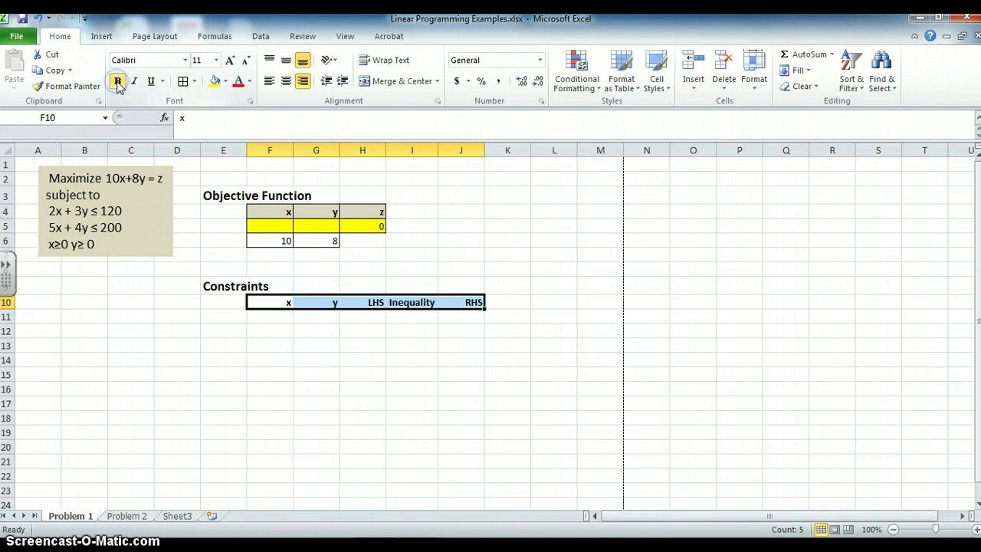
left_click(184, 81)
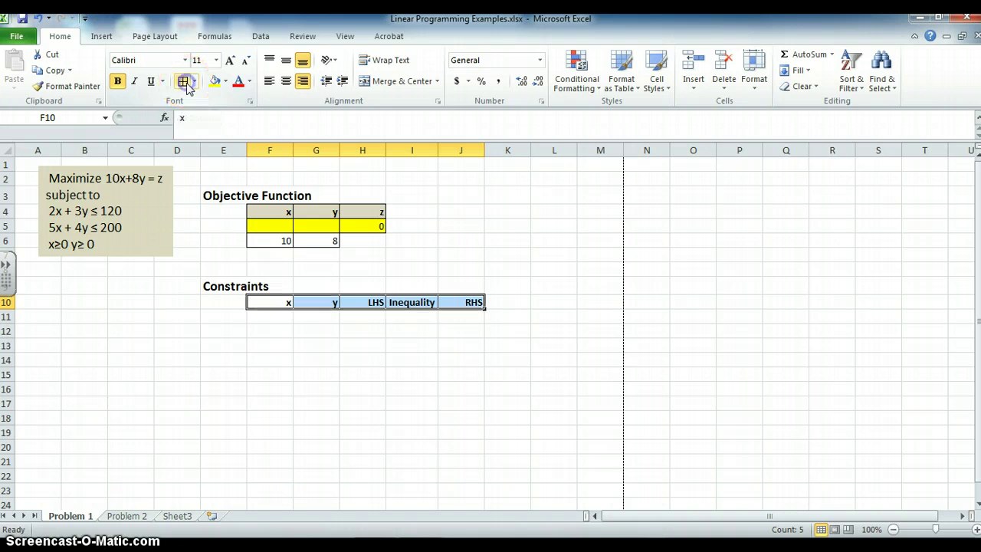
Shade the constraint header row F10:J10 grey.
left_click(225, 81)
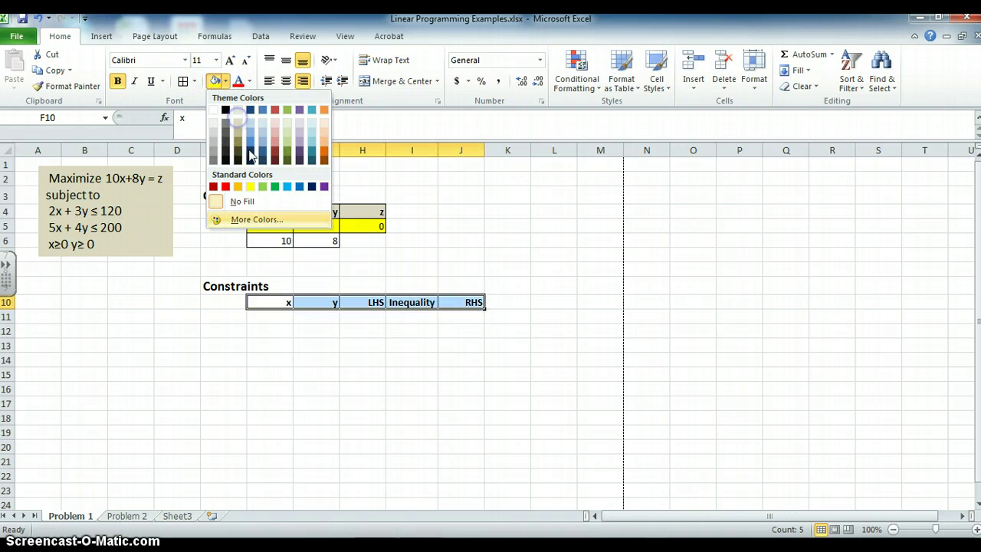
left_click(321, 346)
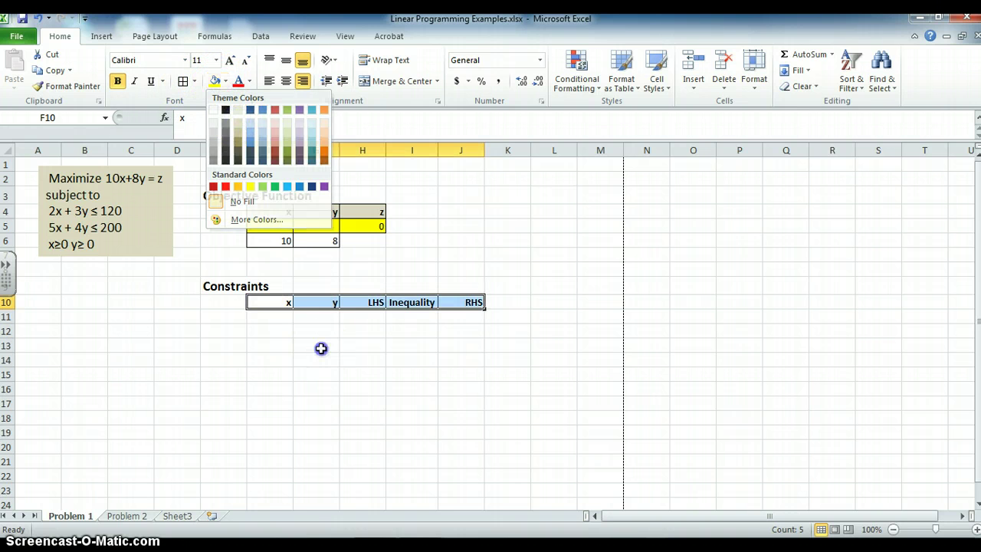
left_click(225, 83)
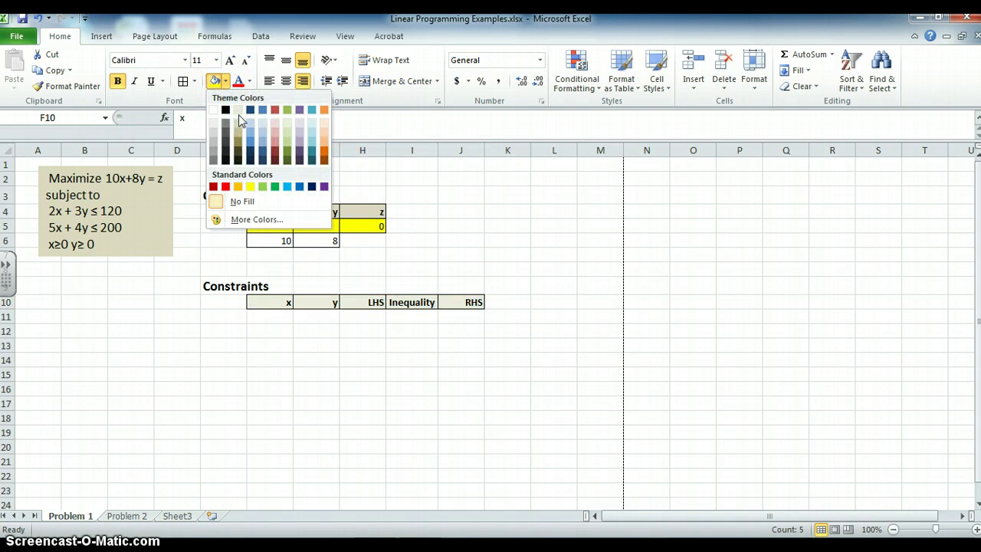
left_click(239, 125)
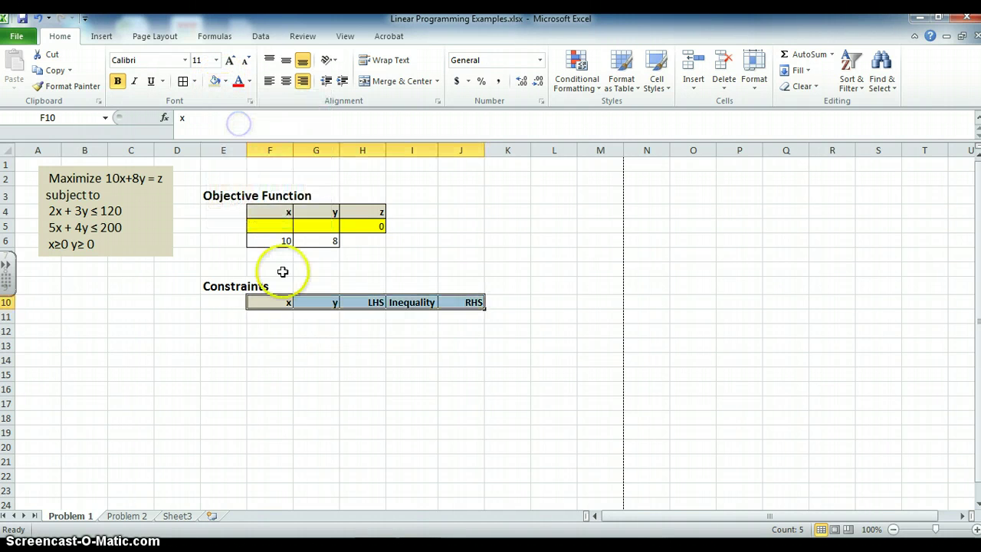
left_click(284, 318)
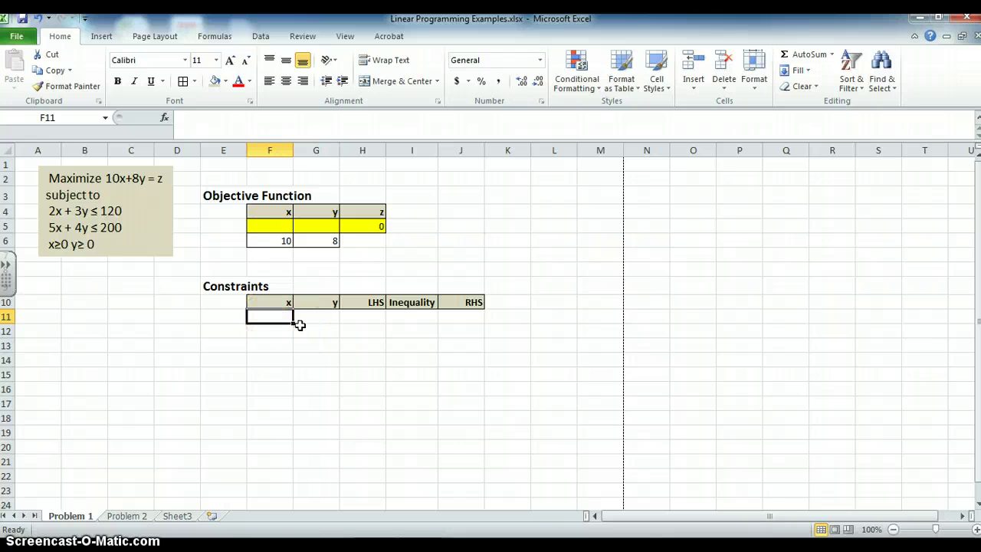
Apply All Borders to F11:J12 to form two constraint rows.
left_click_drag(265, 314, 471, 336)
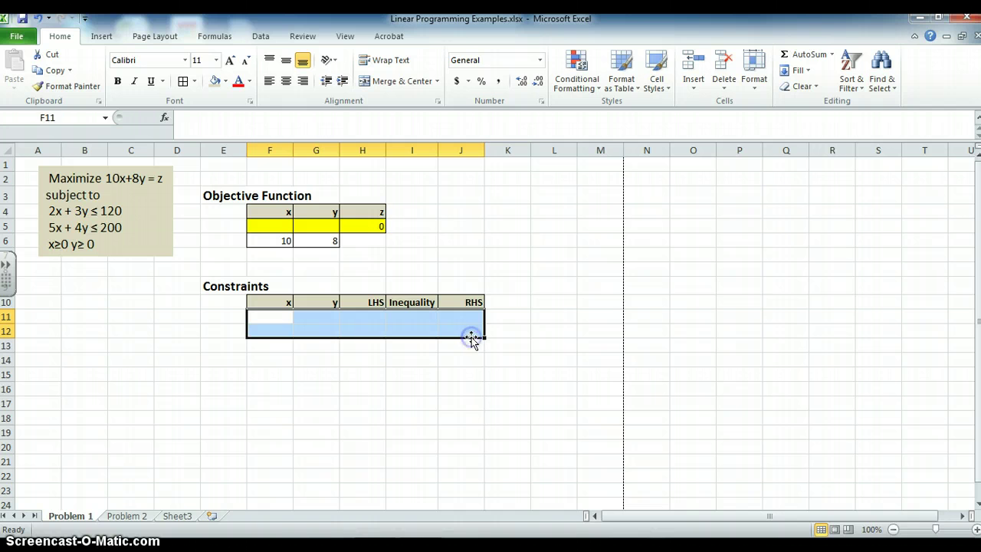
left_click(182, 81)
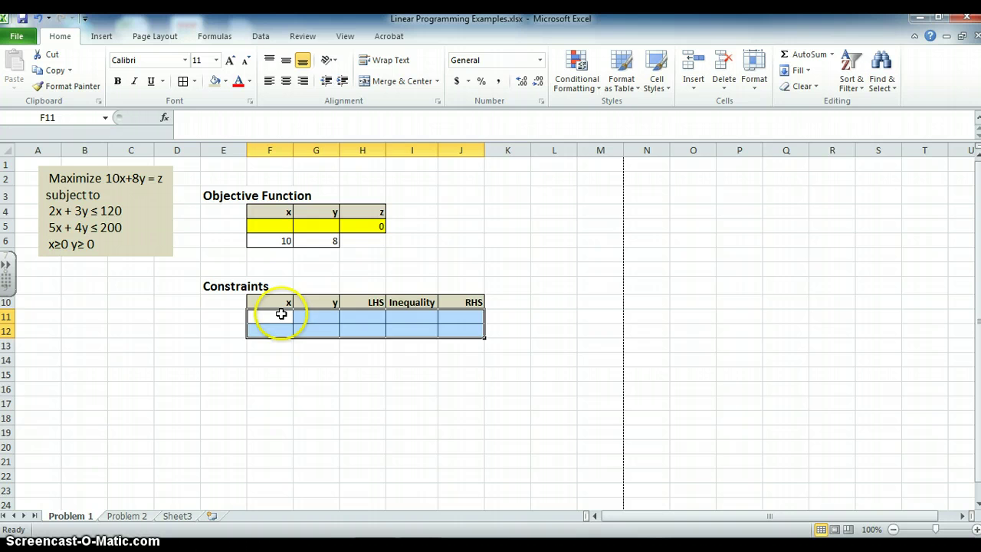
left_click(283, 314)
Enter the first constraint's coefficients 2 and 3 with right-hand side 120.
left_click(343, 319)
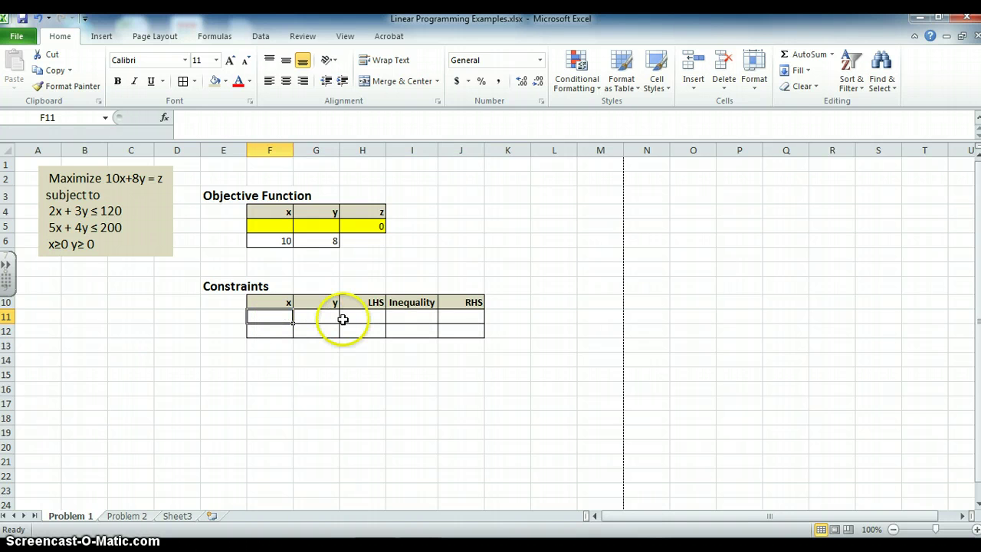
type("2")
key("Tab")
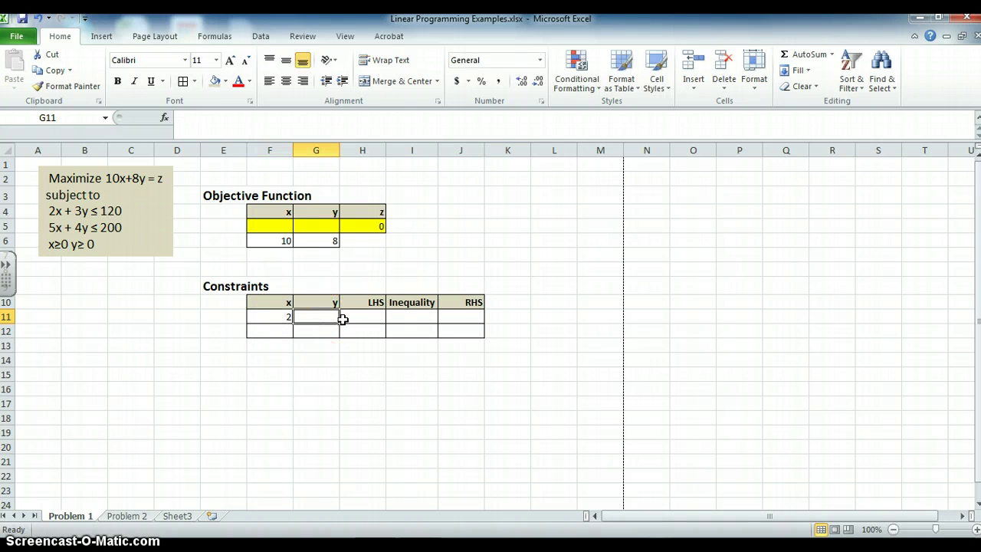
type("3")
key("Tab")
key("Tab")
key("Tab")
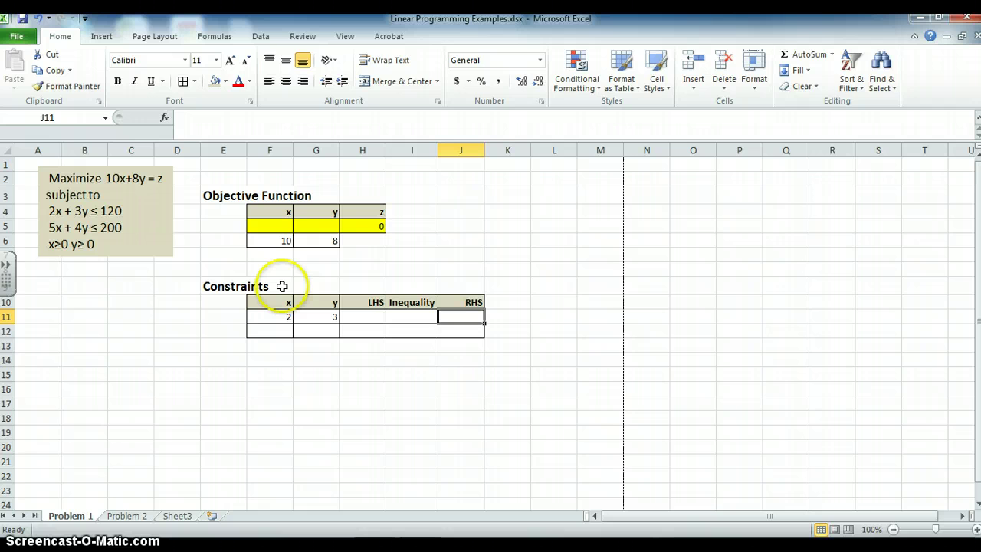
type("120")
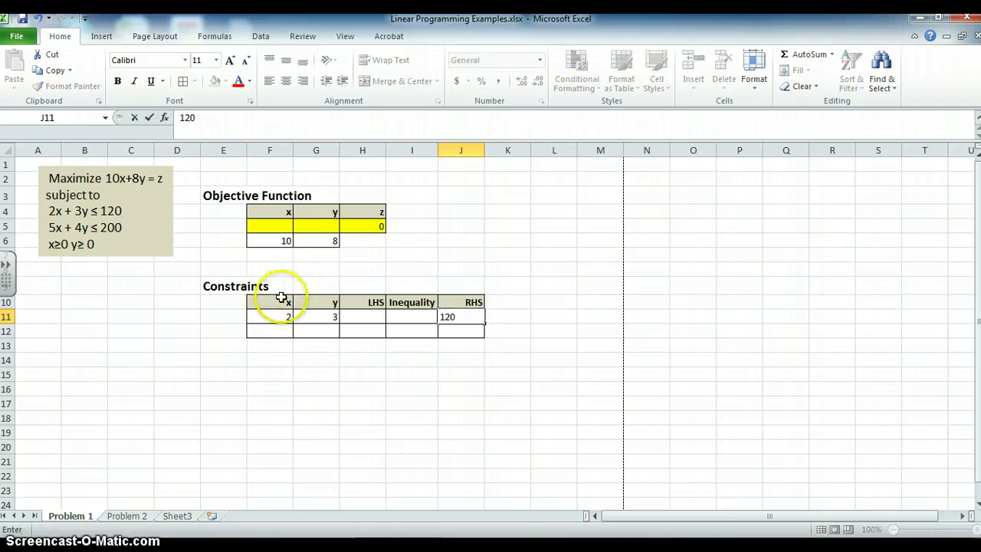
left_click(273, 330)
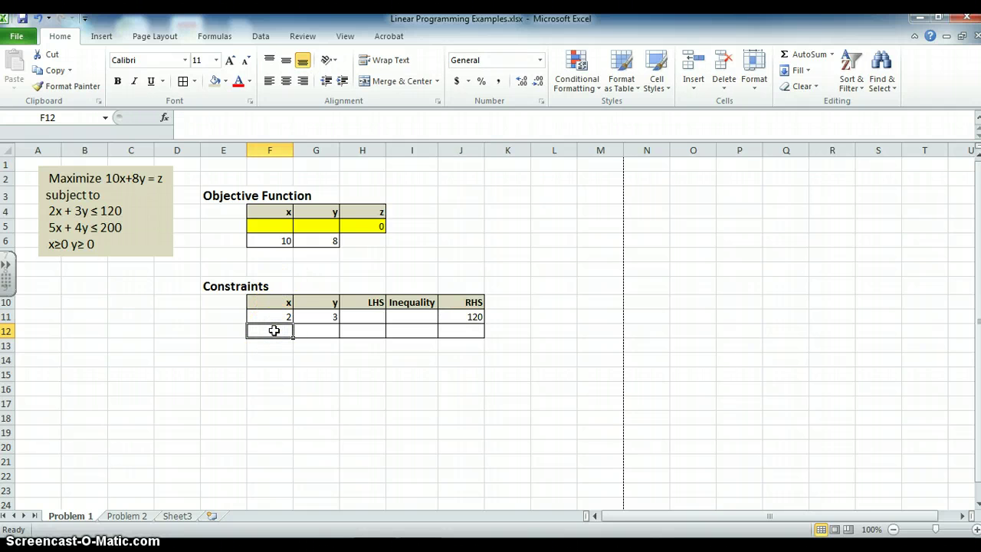
Enter the second constraint's coefficients 5 and 4 with right-hand side 200.
type("5")
key("Tab")
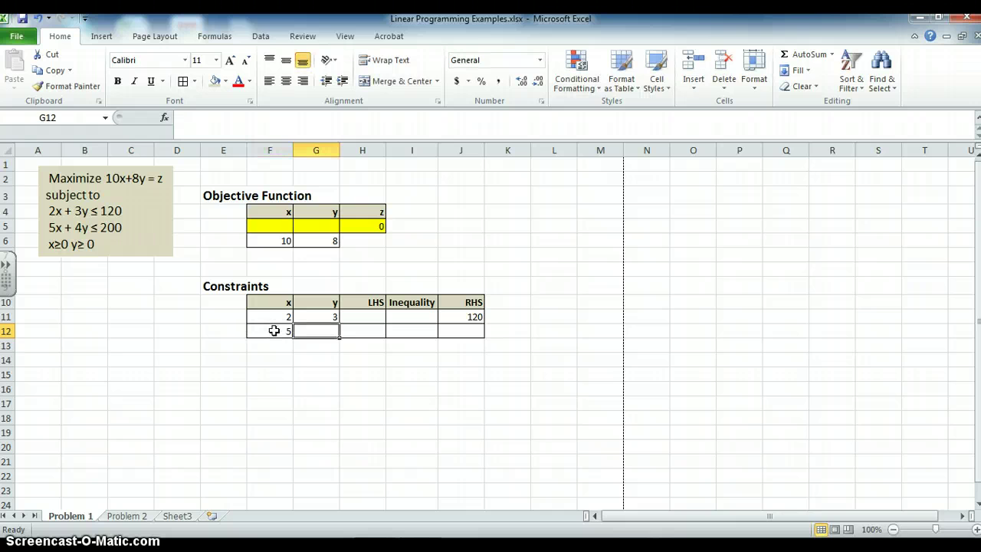
type("4")
key("Tab")
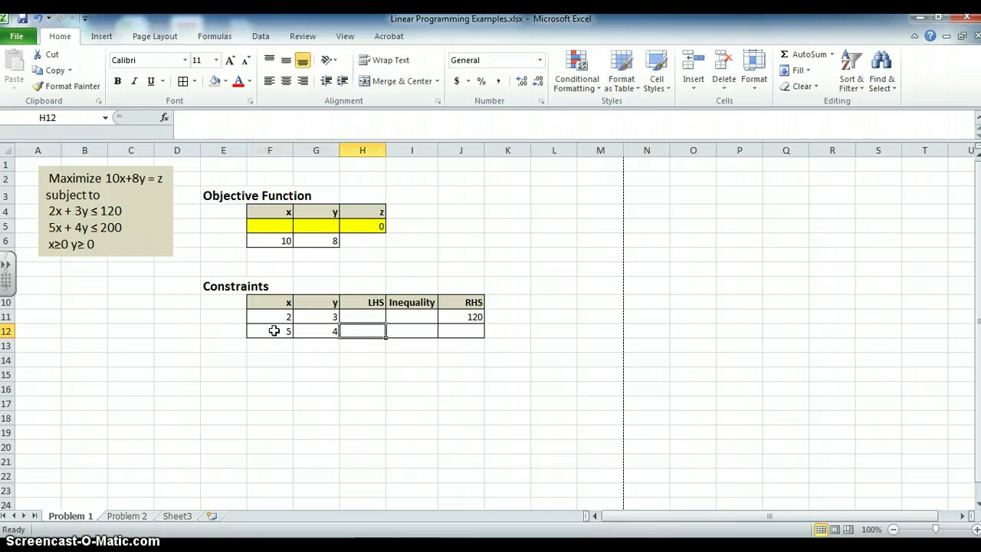
key("Tab")
key("Tab")
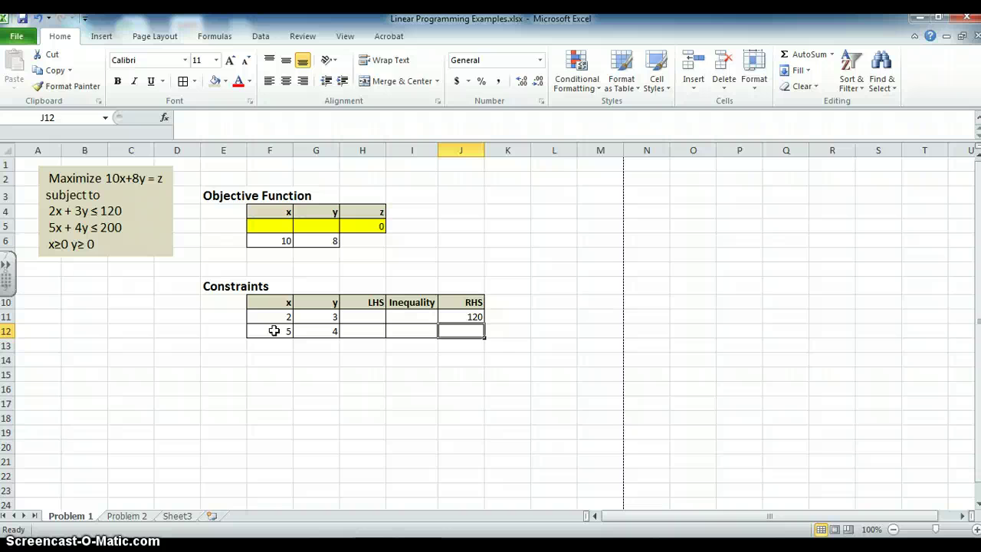
type("200")
key("Return")
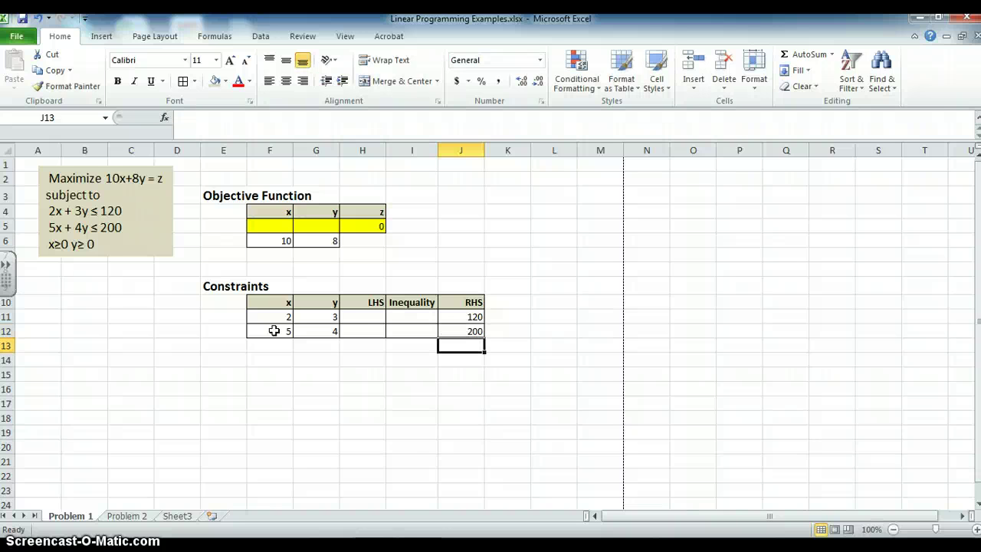
Put <= in I11 and an underlined < (≤) in I12, centring both.
left_click(417, 316)
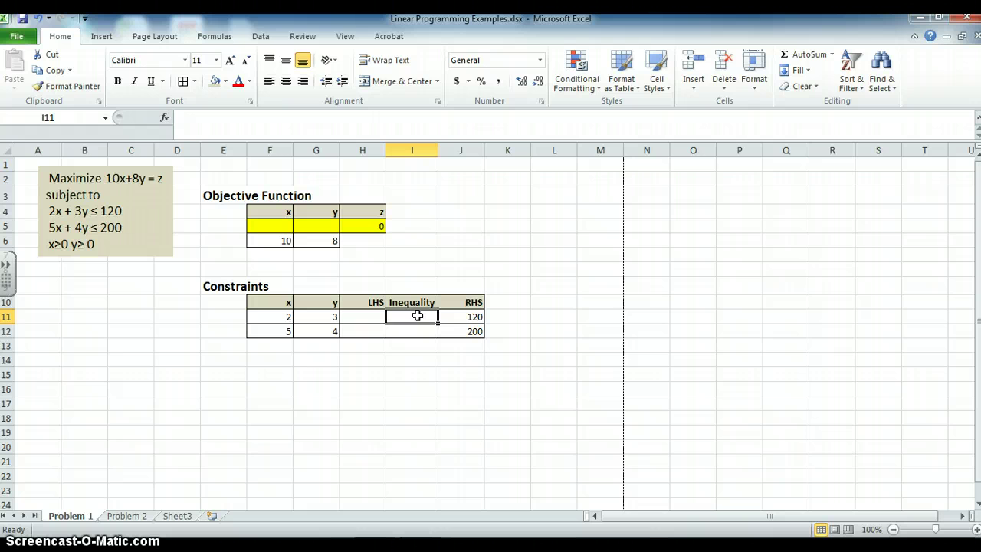
type("<=")
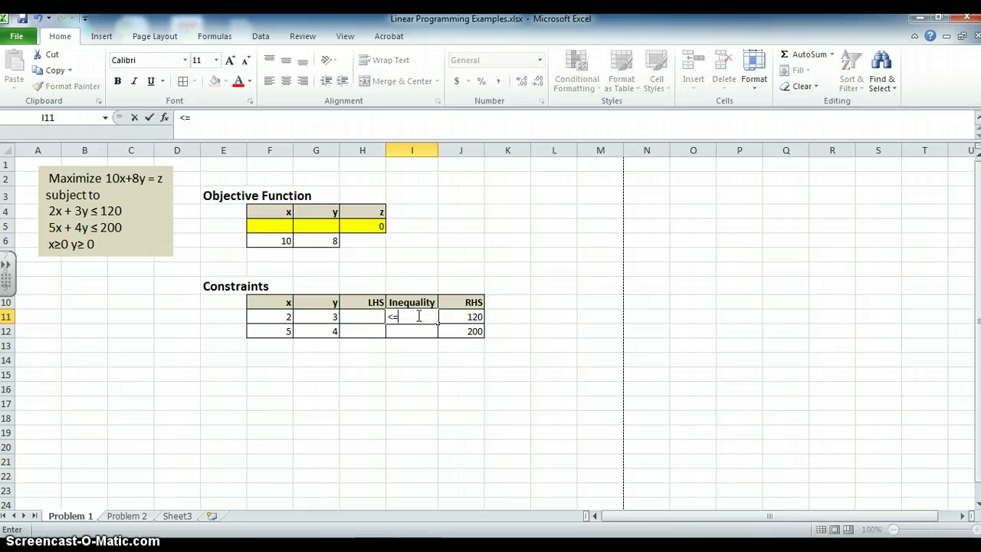
left_click(402, 331)
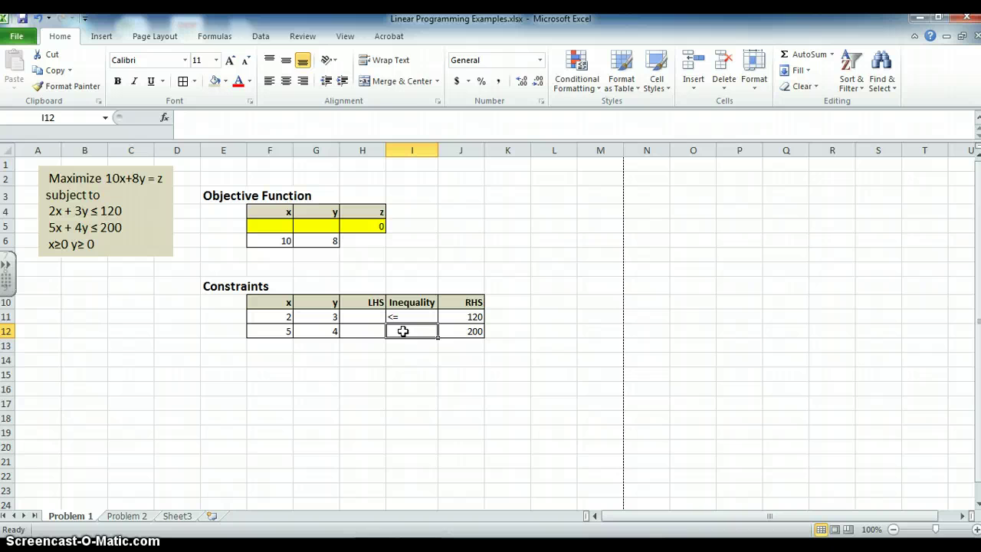
type("<")
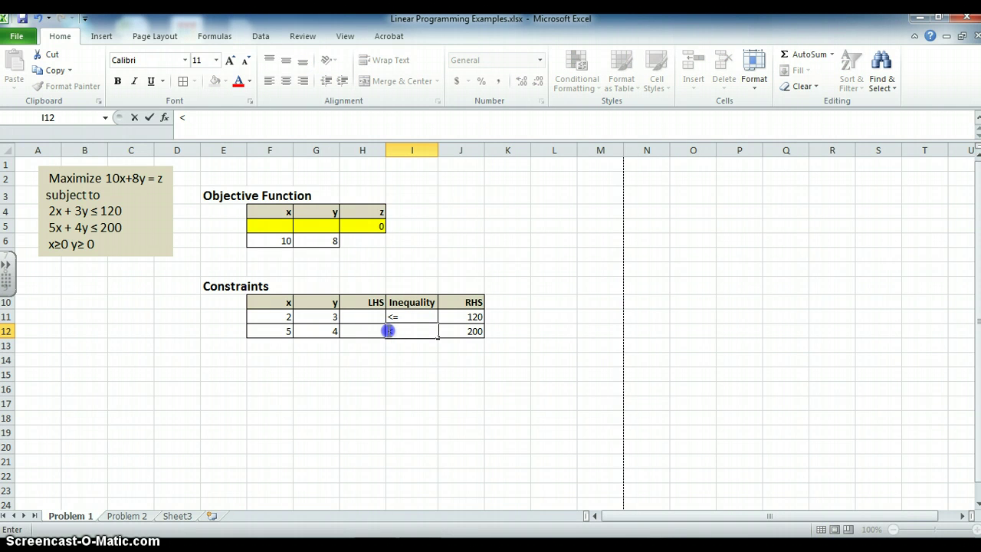
double_click(389, 331)
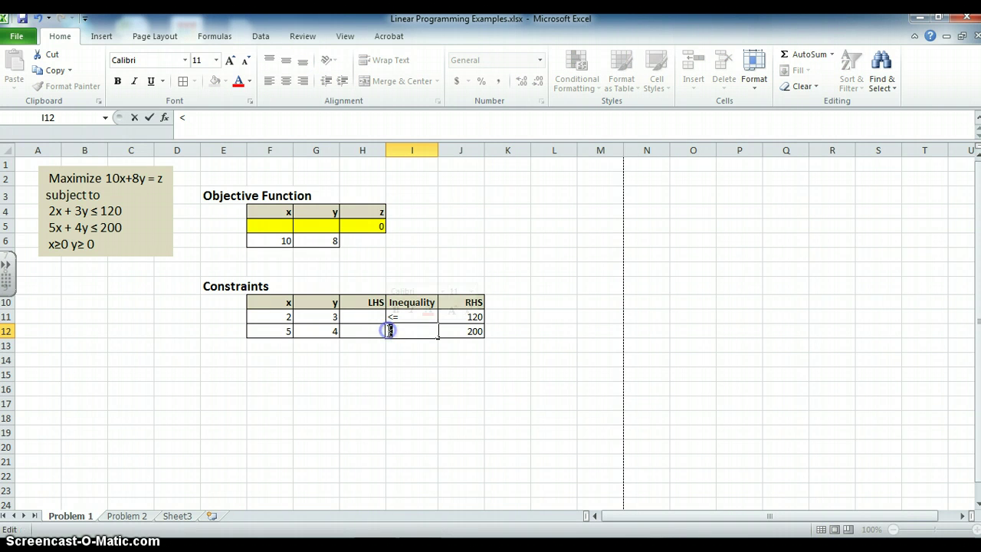
left_click(151, 84)
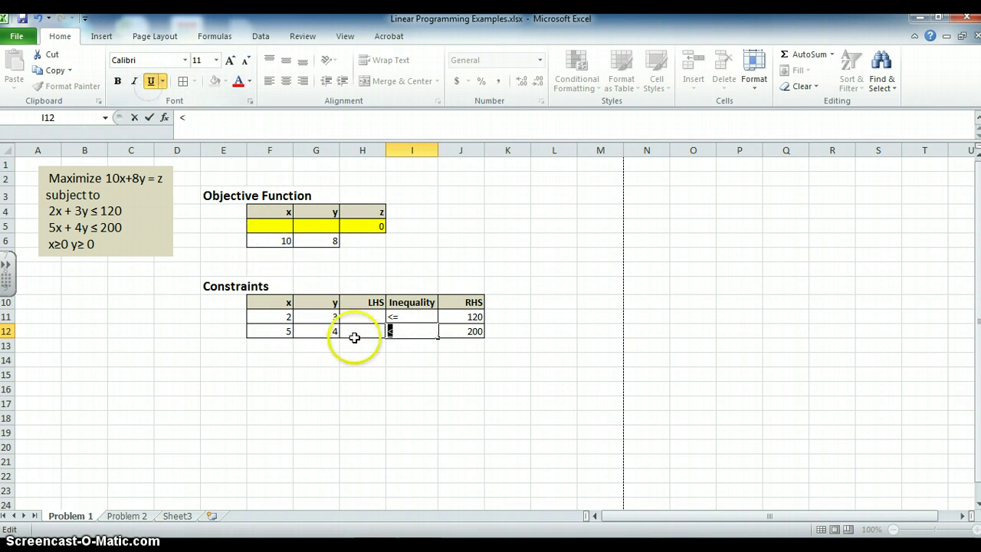
left_click(449, 424)
left_click_drag(417, 320, 417, 328)
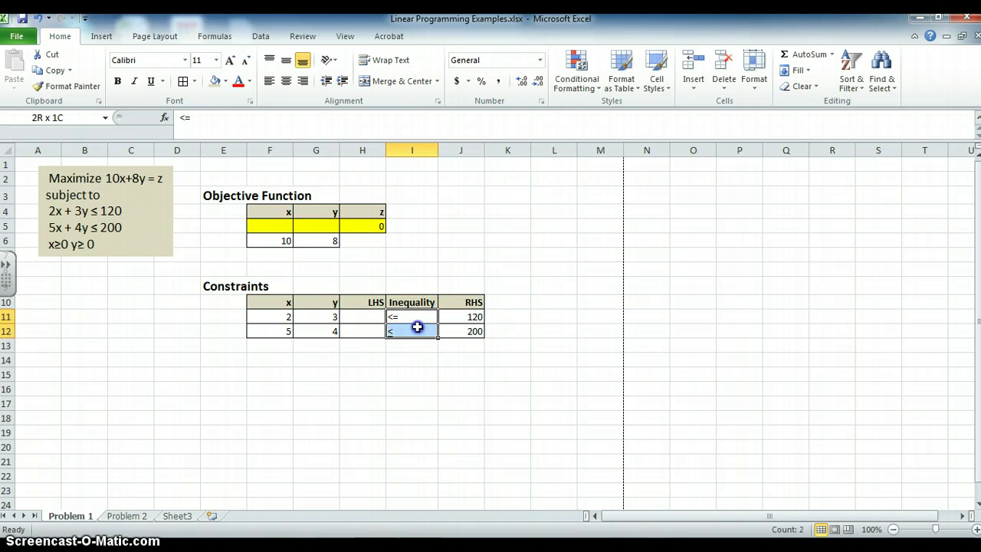
left_click(286, 80)
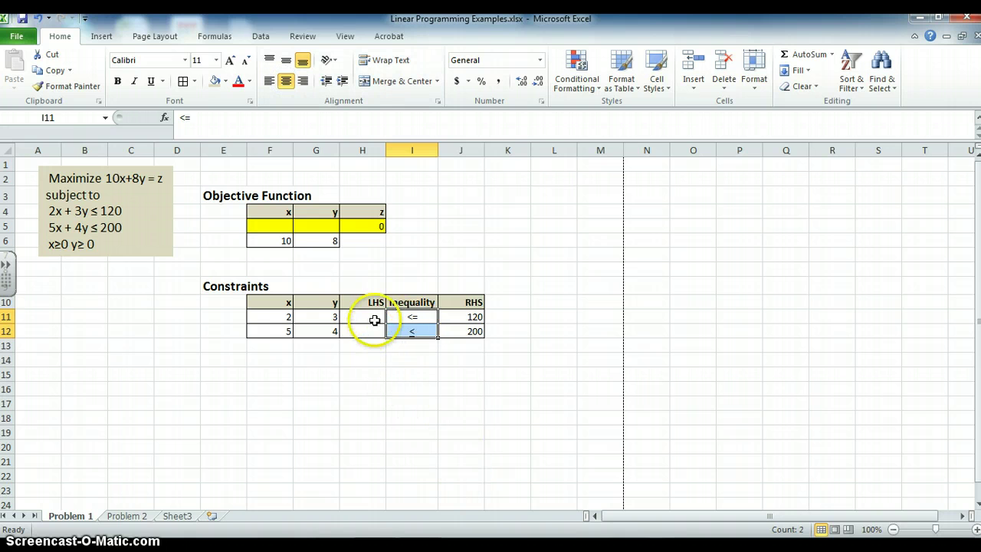
Fill the empty LHS cells H11:H12 with yellow.
left_click_drag(374, 320, 376, 330)
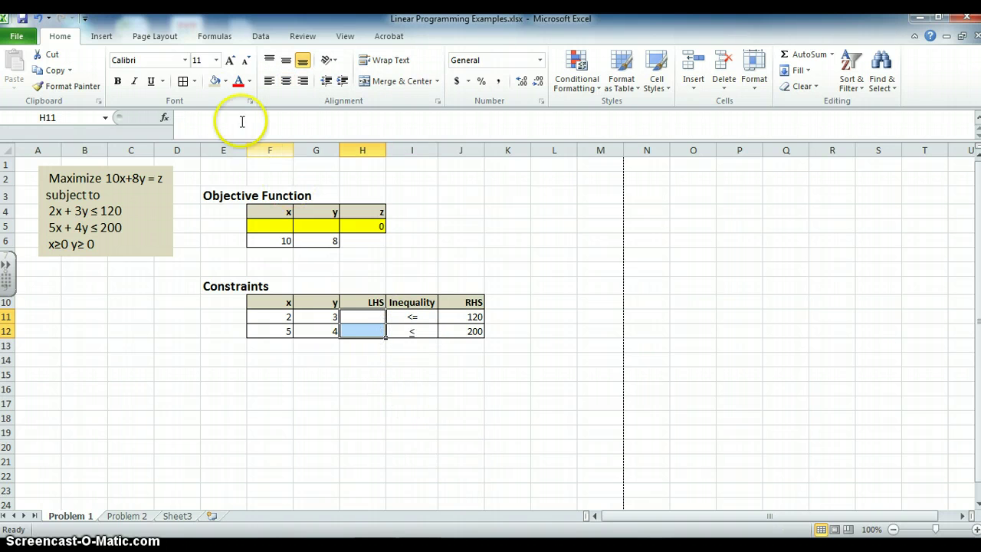
left_click(226, 81)
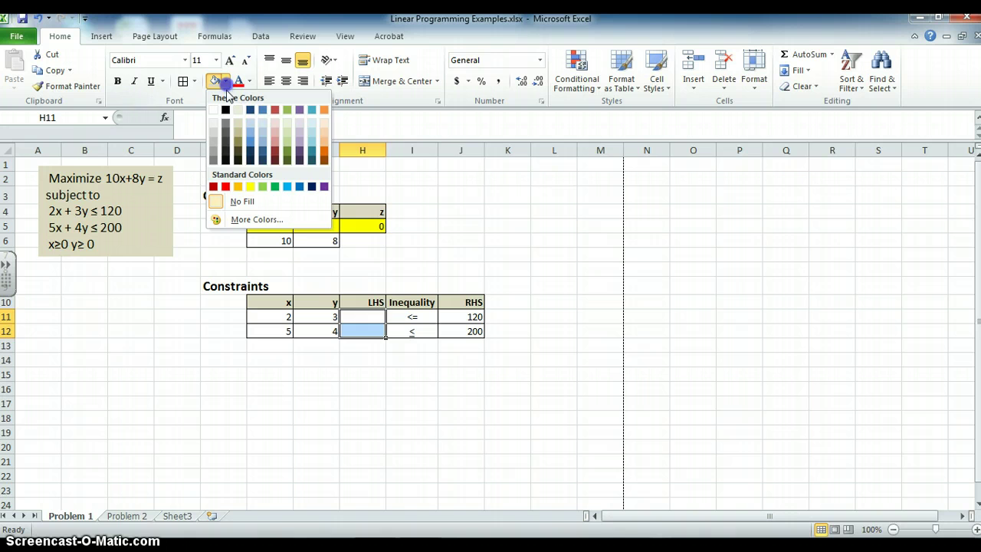
left_click(250, 187)
left_click(371, 388)
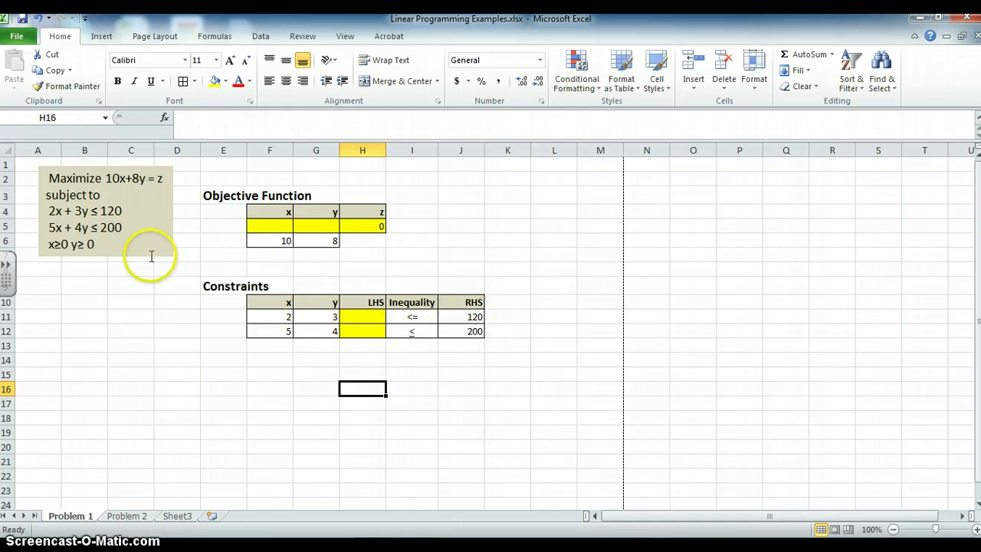
left_click(363, 332)
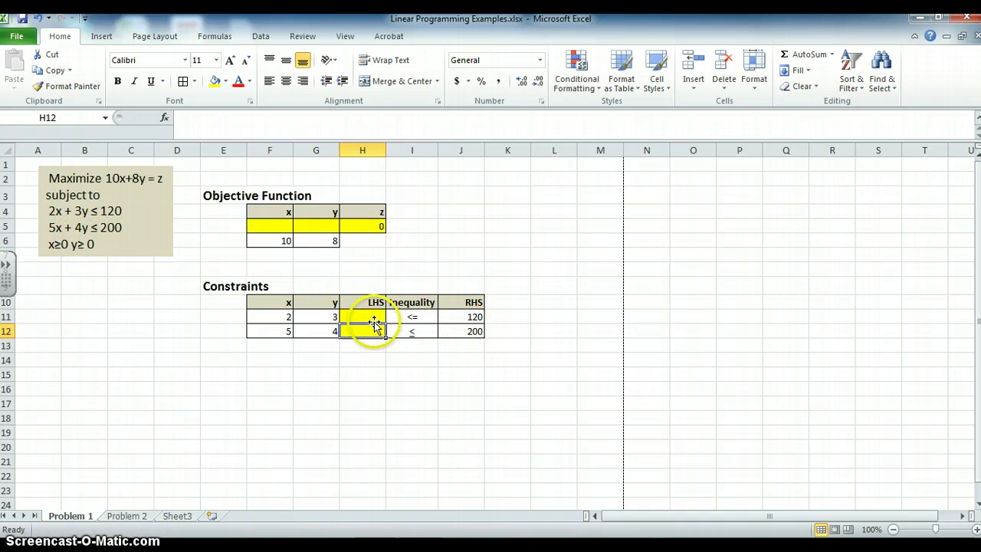
Enter the first constraint's LHS formula =F11*F5+G11*G5 in H11.
left_click(372, 316)
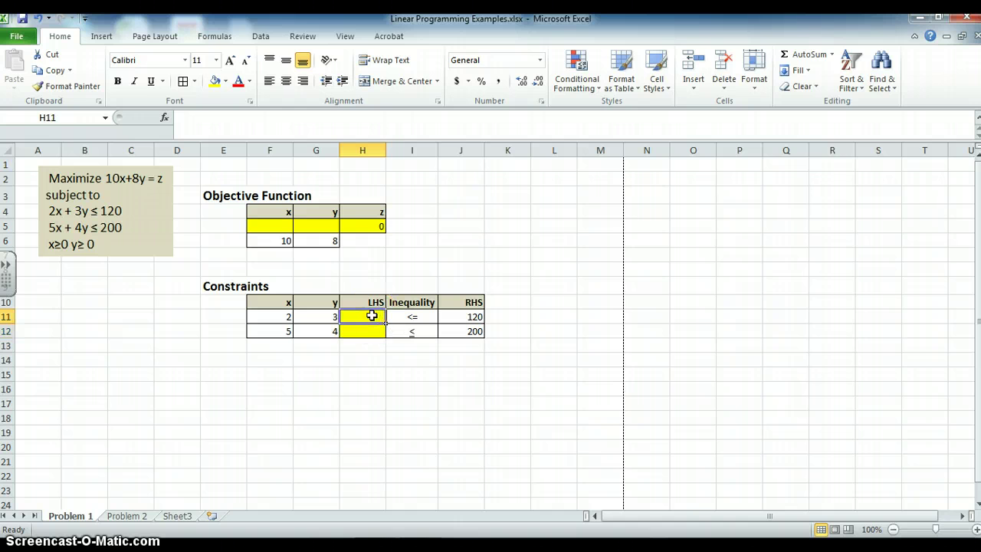
type("=")
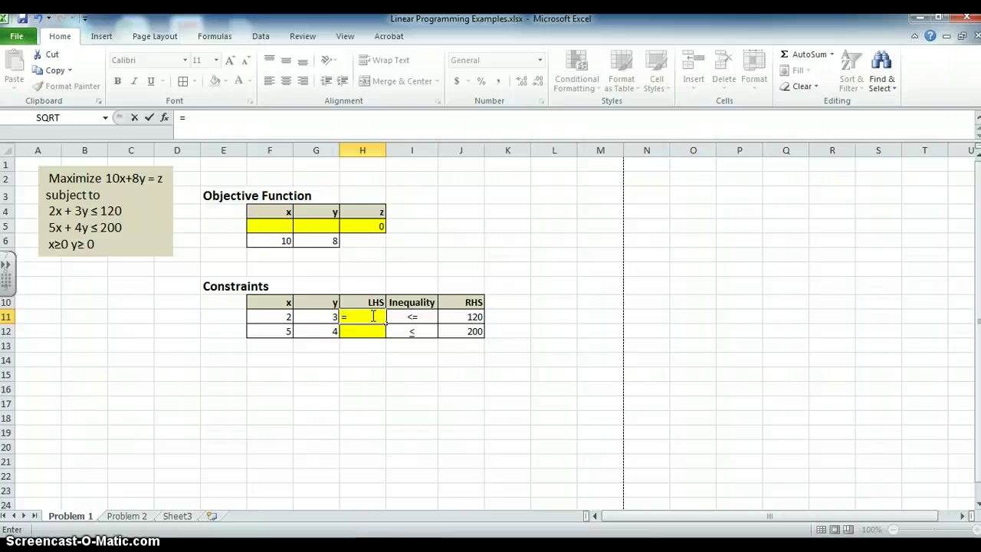
key("Left")
key("Left")
left_click(276, 228)
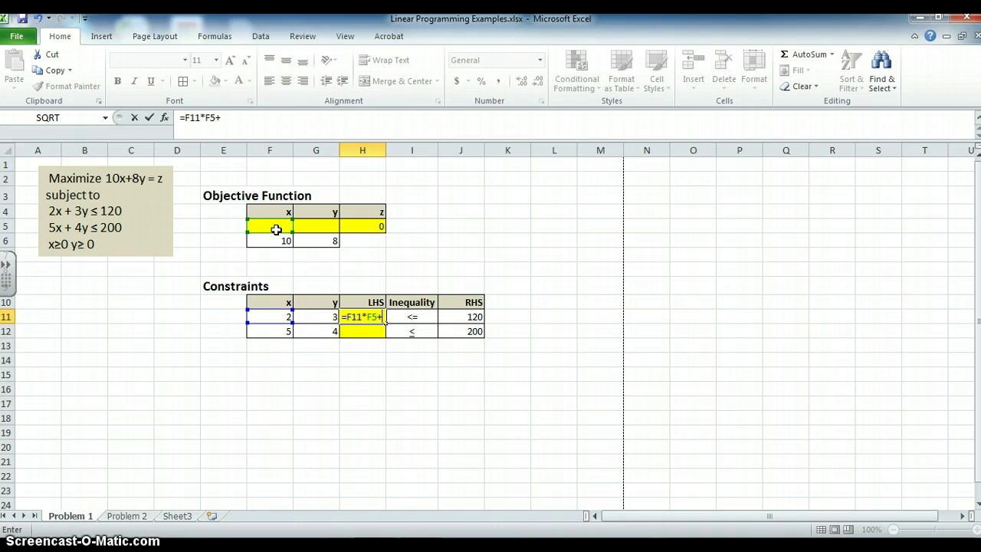
type("+")
left_click(328, 317)
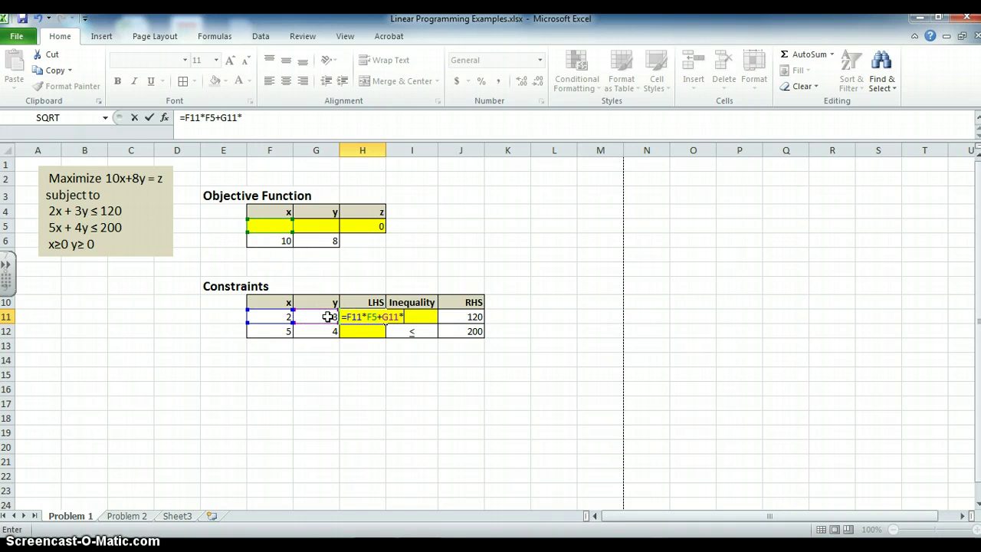
type("*")
left_click(328, 225)
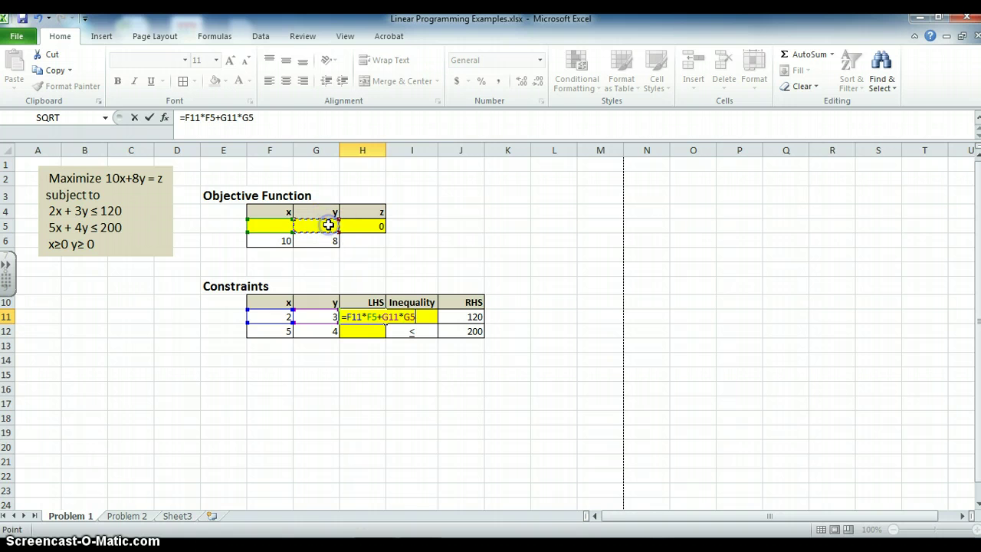
key("Return")
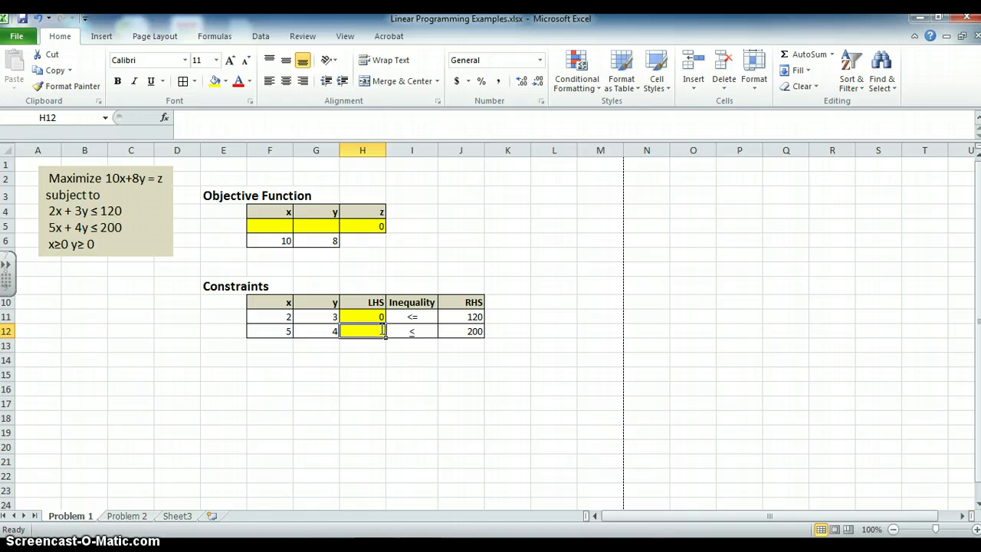
Enter the second constraint's LHS formula =F12*F5+G12*G5 in H12.
type("=")
left_click(284, 332)
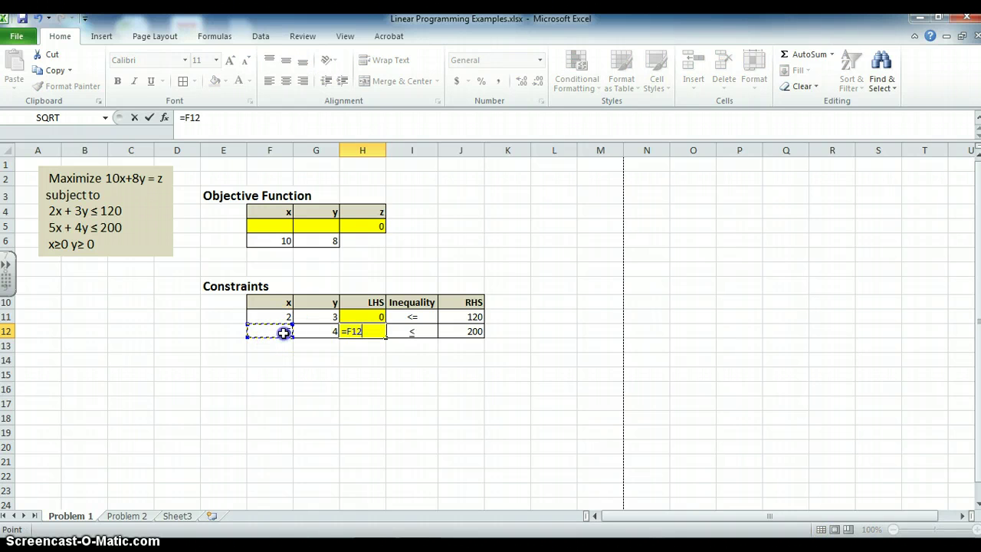
type("*")
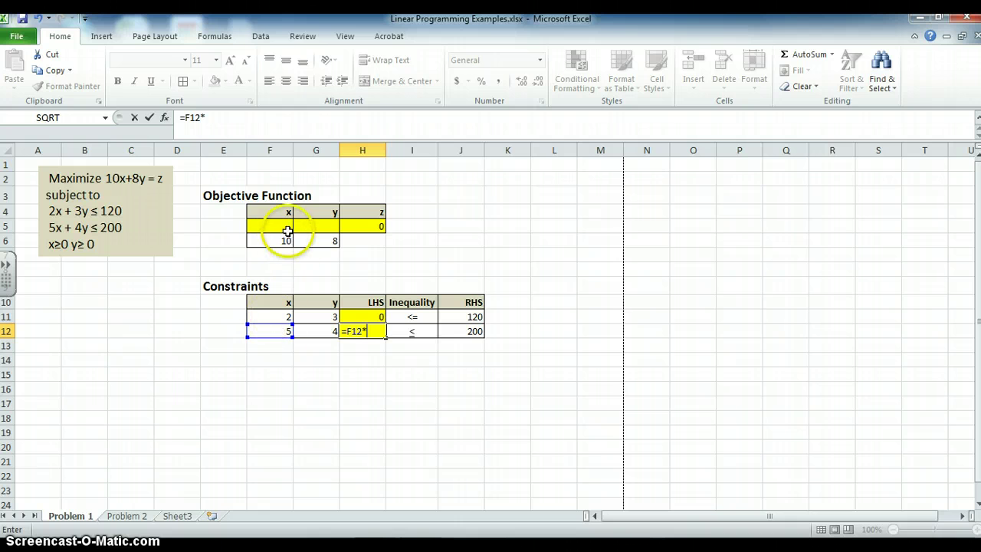
left_click(284, 227)
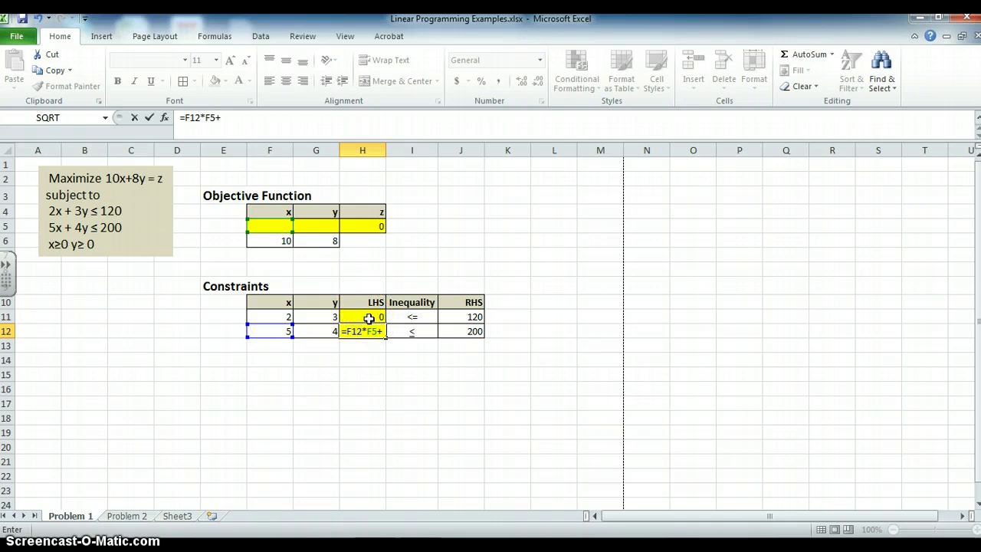
left_click(329, 331)
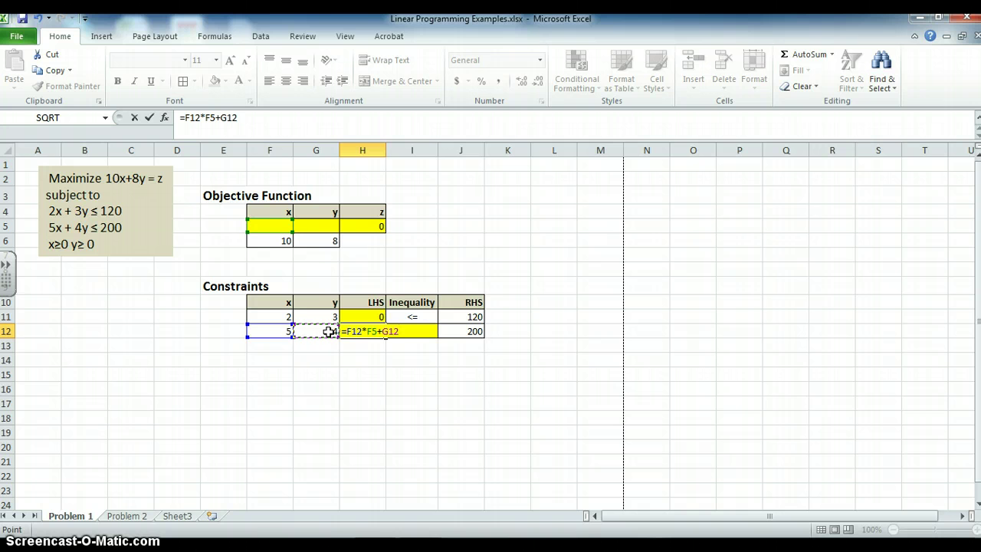
type("*")
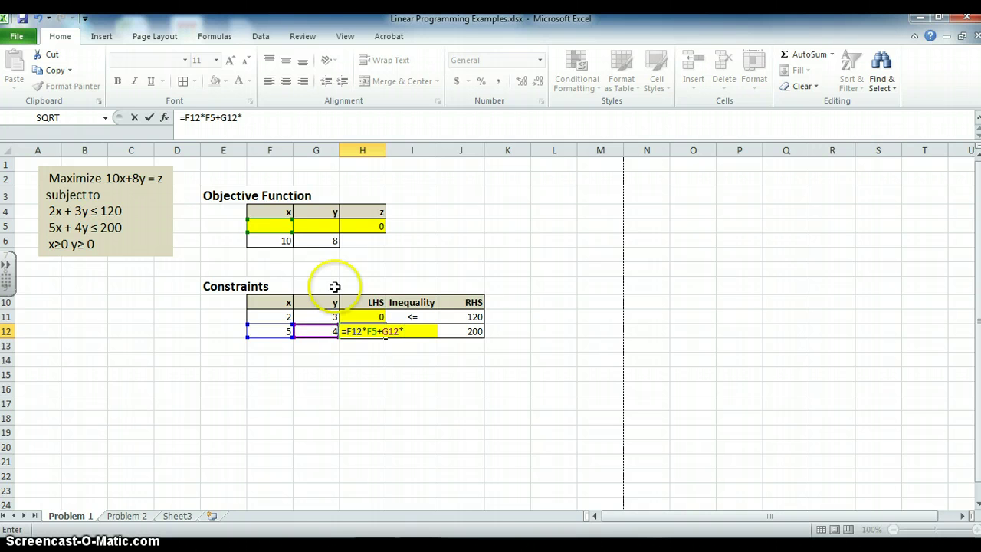
left_click(325, 225)
key("Return")
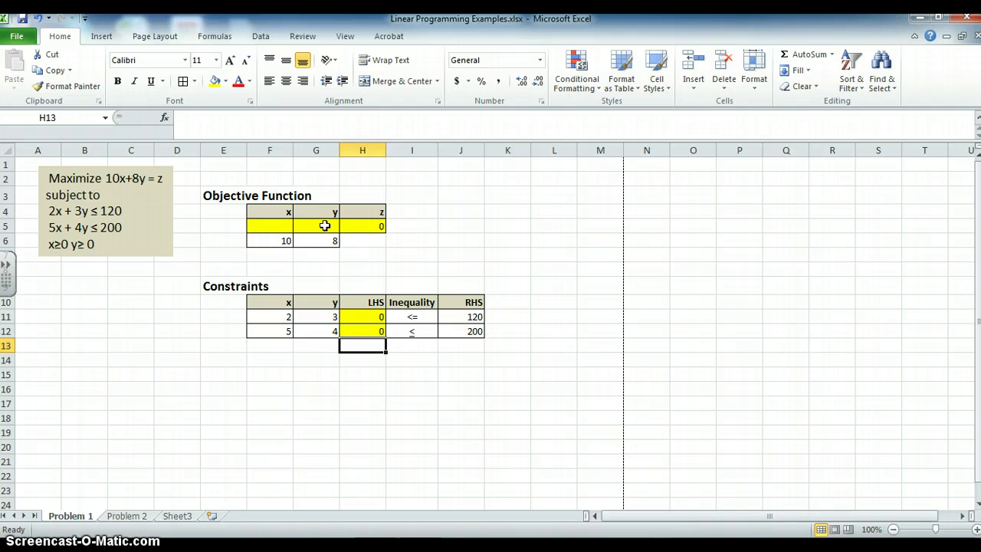
left_click(276, 227)
type("1")
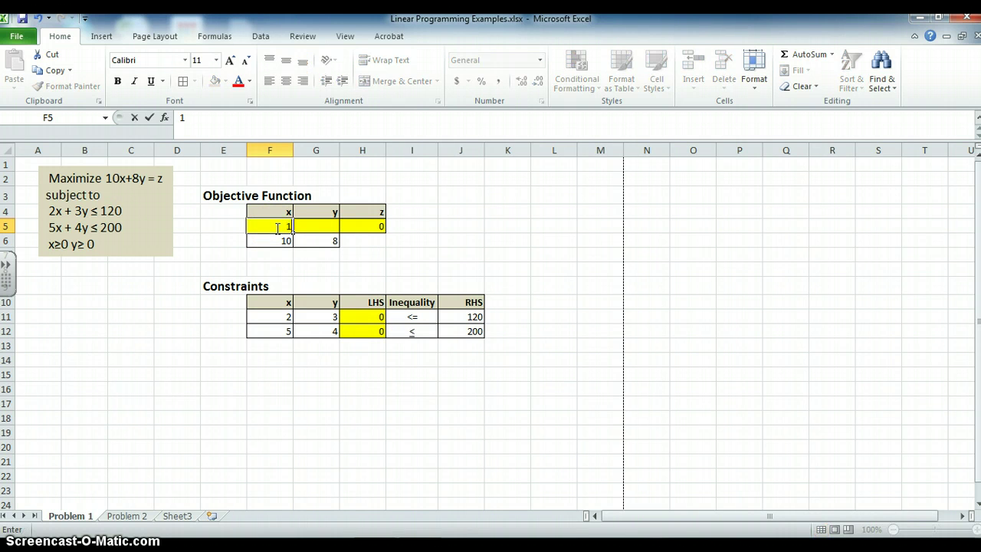
key("Tab")
type("2")
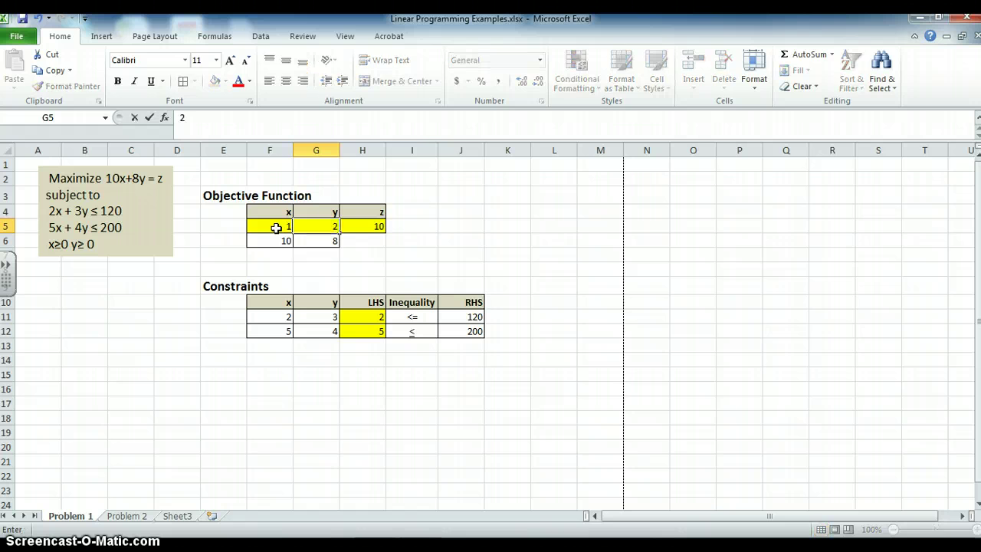
left_click(276, 228)
type("1")
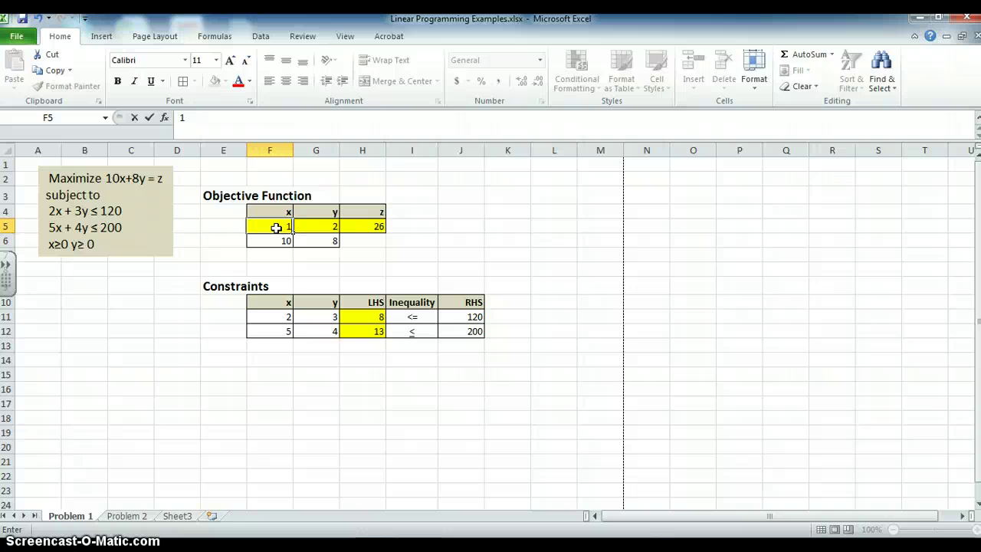
key("Tab")
type("1")
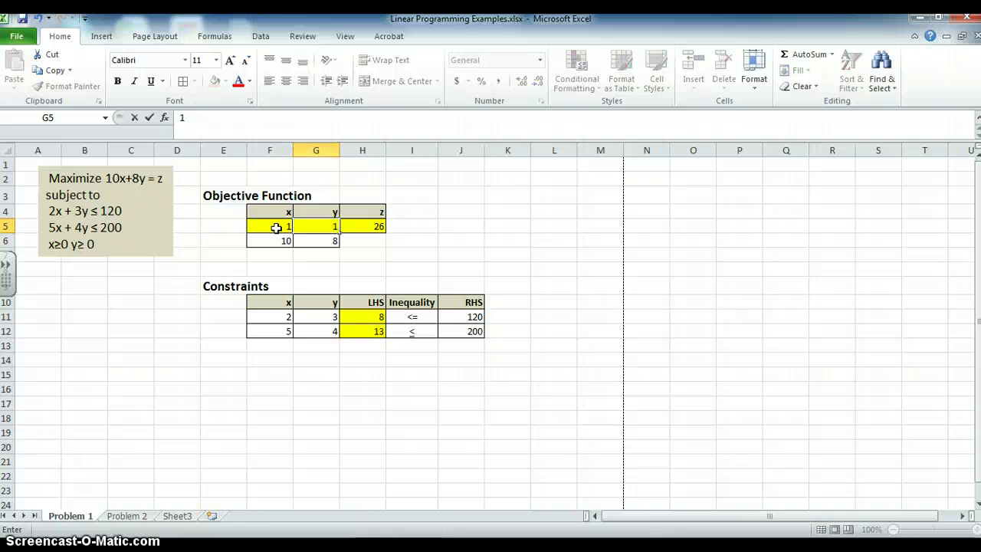
key("Down")
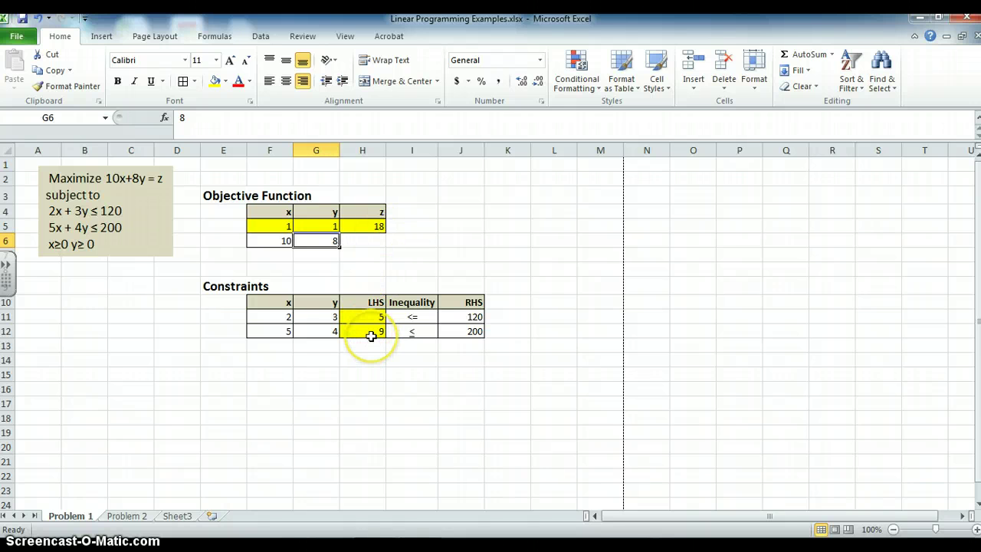
left_click_drag(273, 226, 319, 234)
key("Delete")
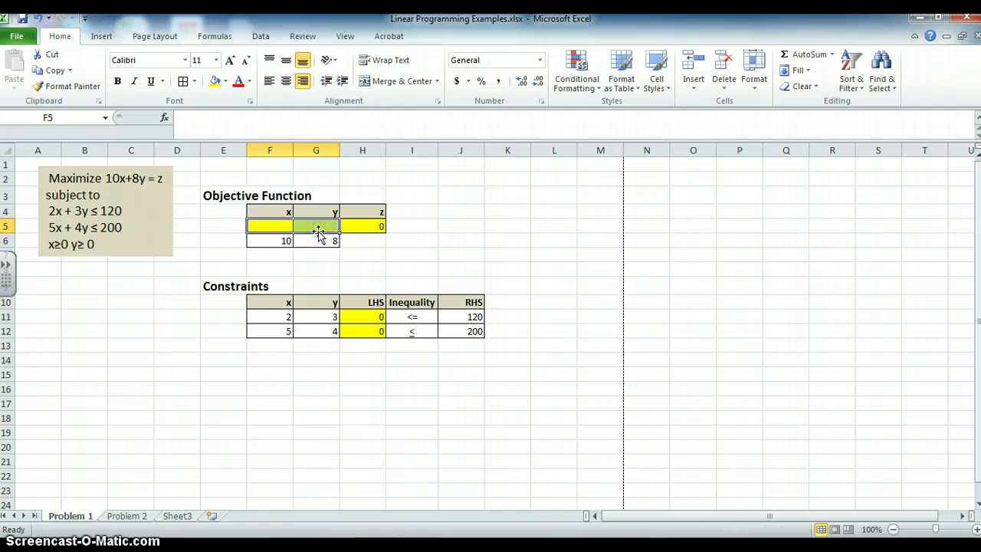
left_click(335, 242)
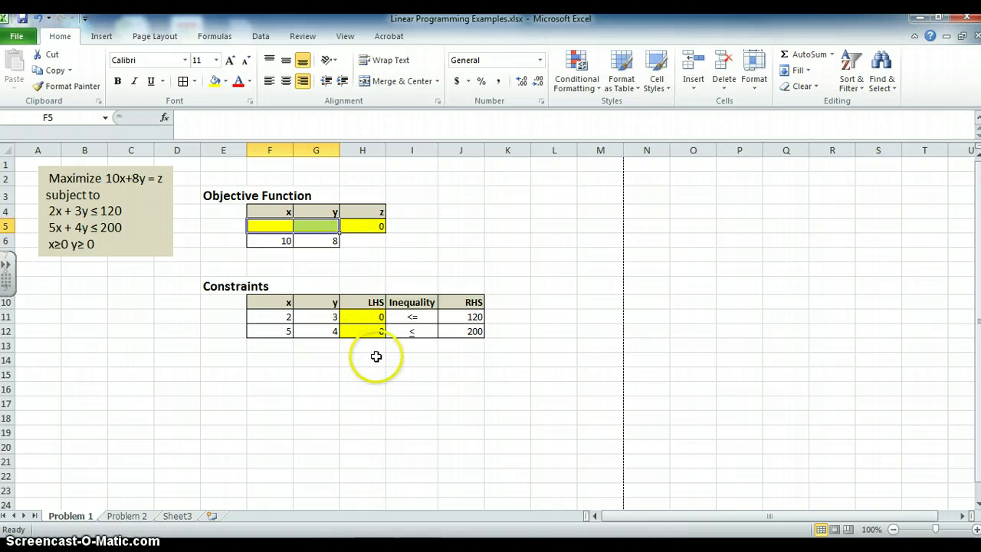
Open Solver from the Data tab and set the objective cell to H5.
left_click(257, 39)
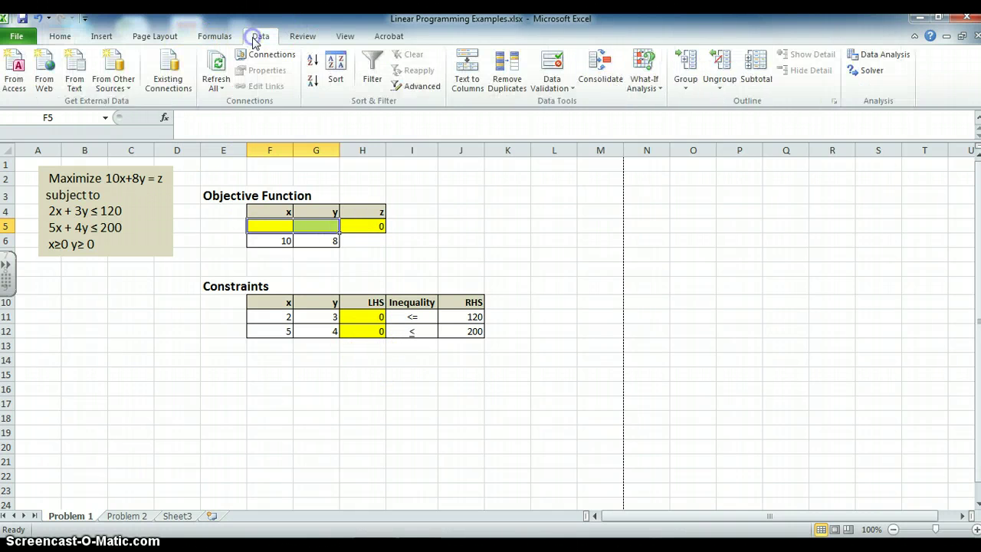
left_click(880, 74)
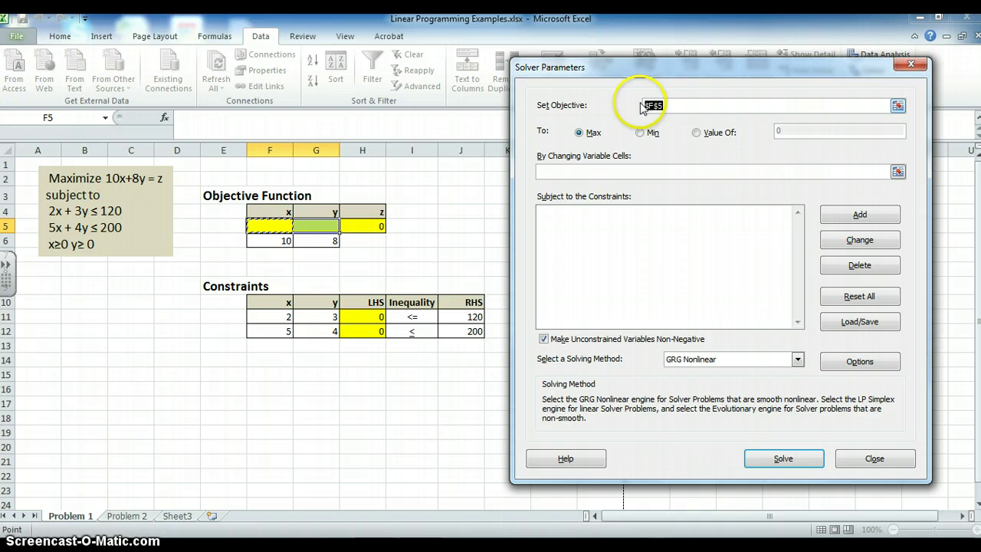
left_click_drag(662, 105, 644, 108)
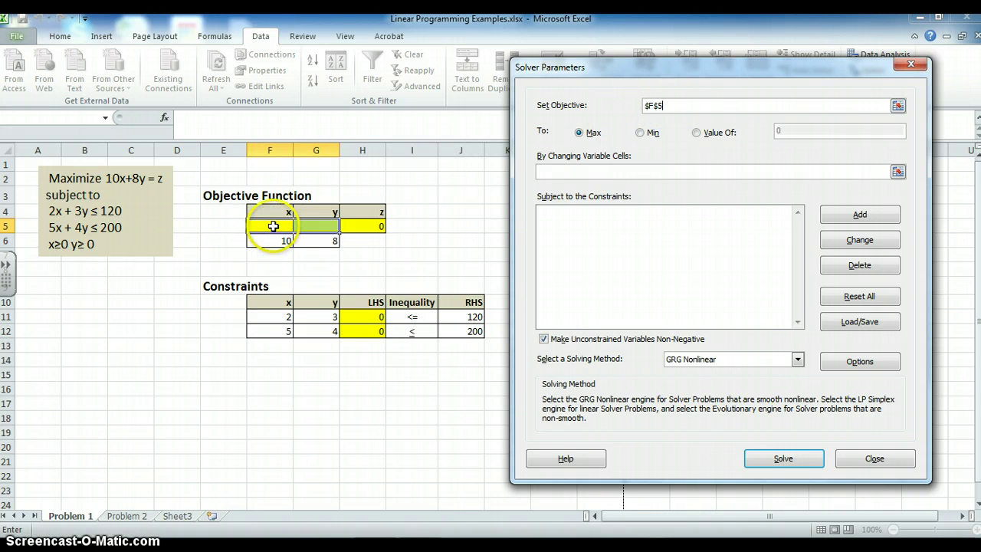
left_click_drag(673, 104, 650, 105)
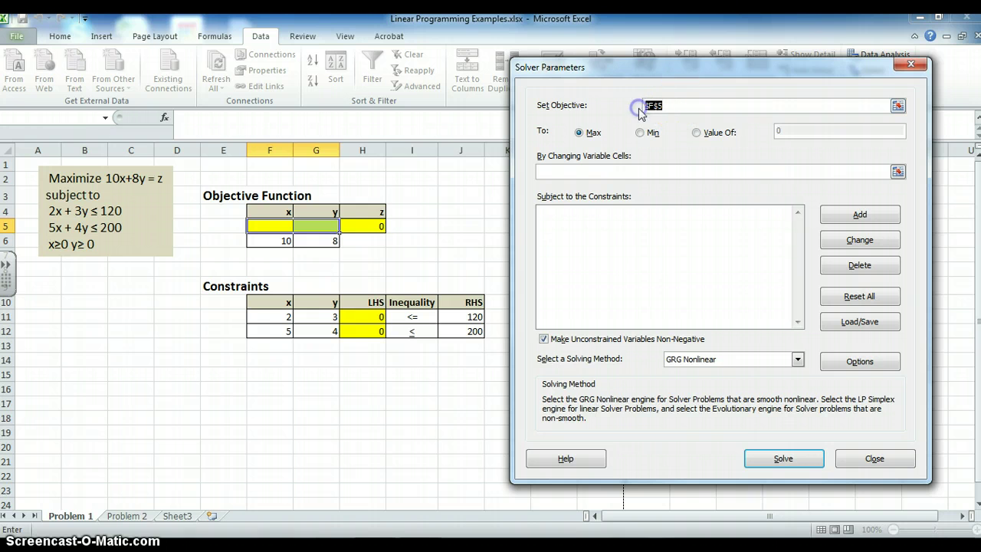
left_click(376, 224)
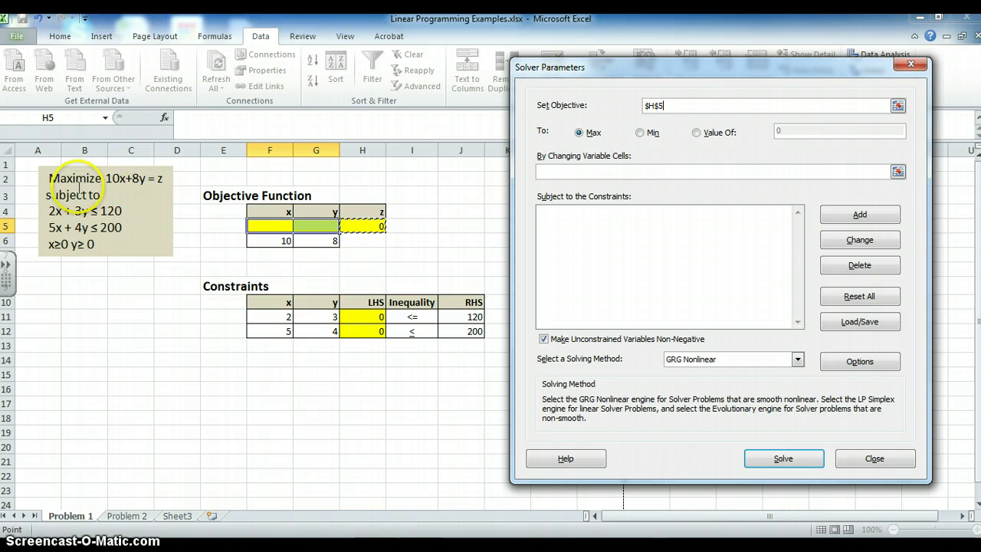
Set the changing variable cells to F5:G5.
left_click(555, 174)
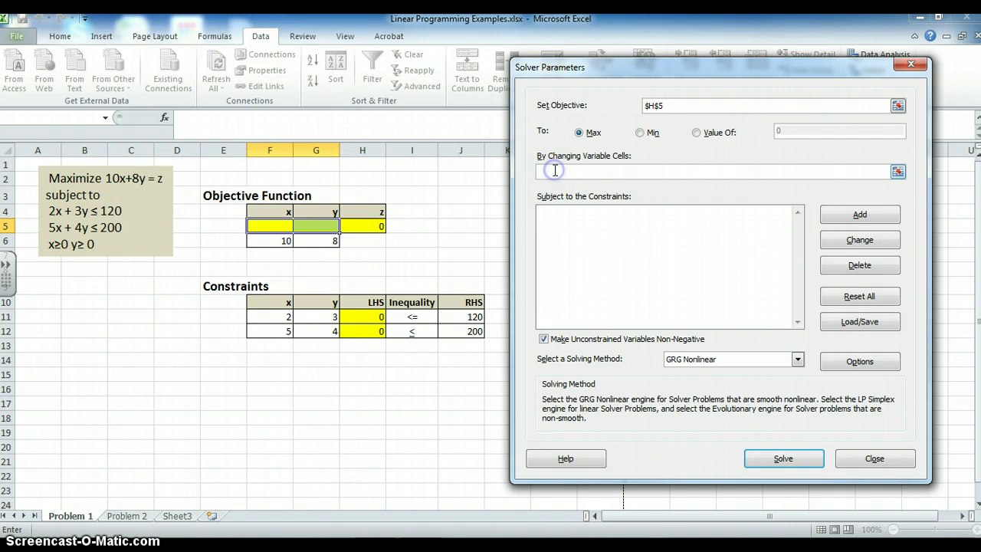
left_click(280, 222)
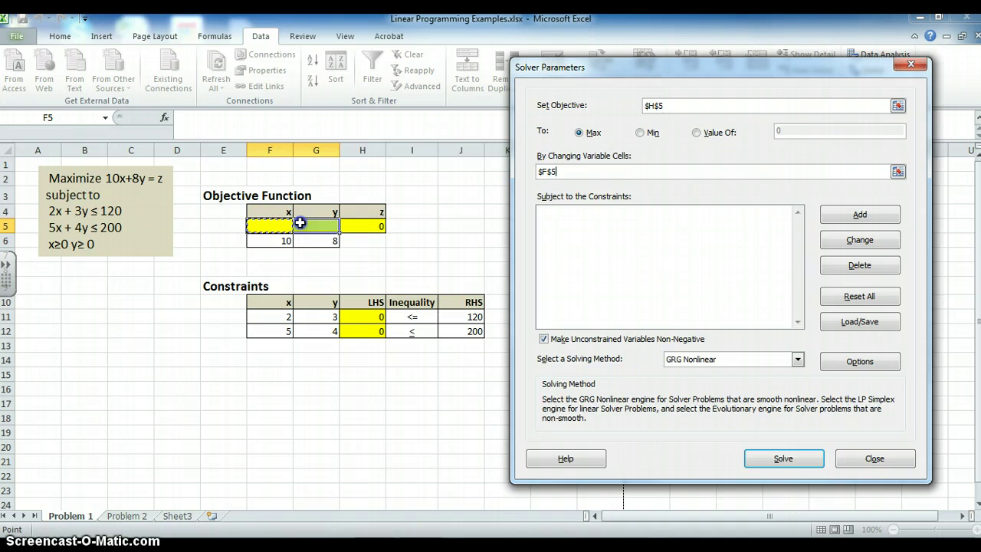
left_click_drag(300, 223, 309, 221)
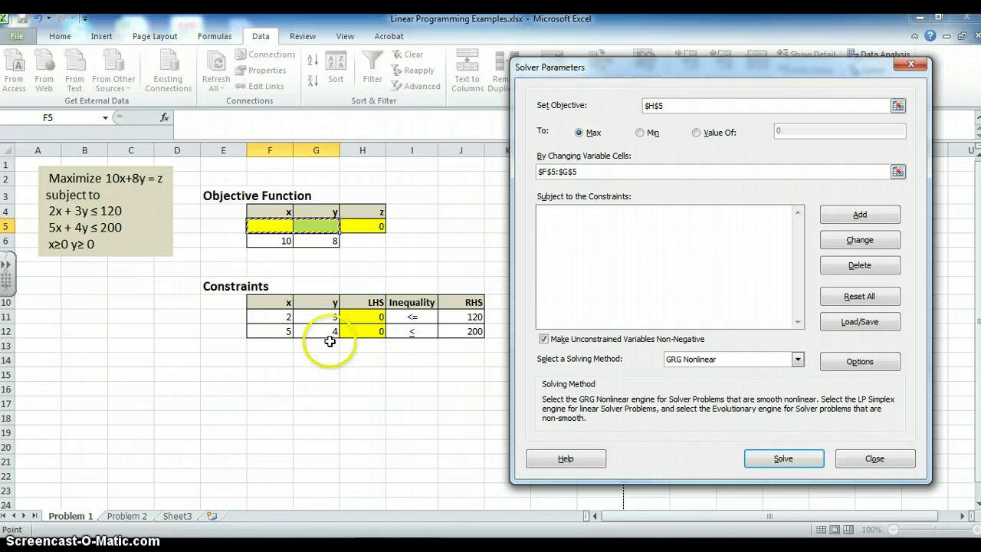
Choose Add in Solver Parameters to start a new constraint.
left_click(851, 215)
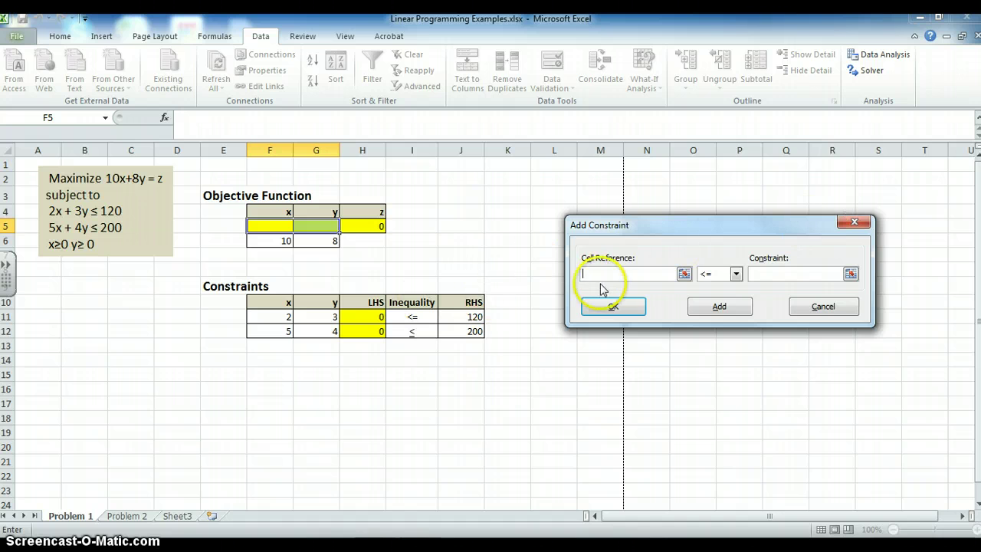
Add the constraints H11 <= J11 and H12 <= J12 to Solver.
left_click(373, 318)
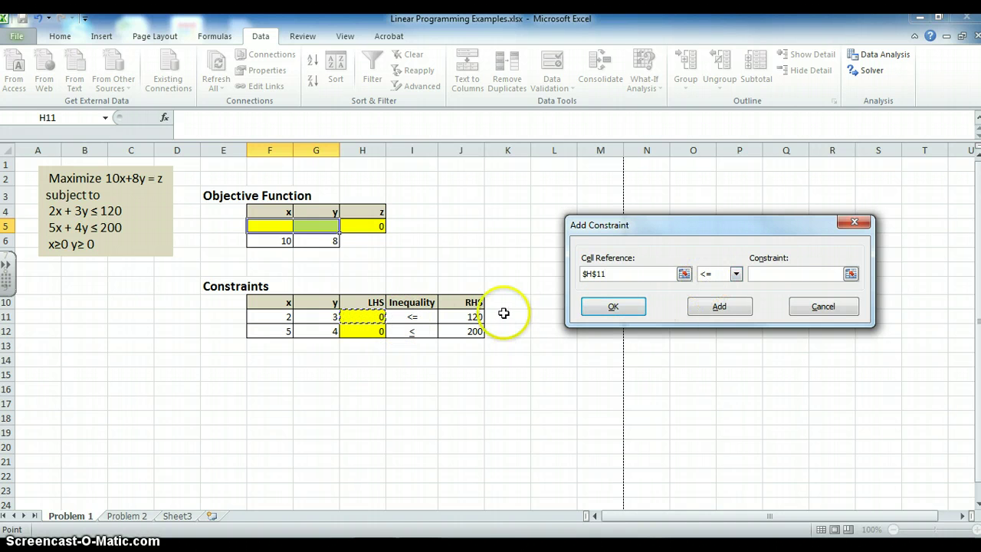
left_click(782, 273)
left_click(475, 316)
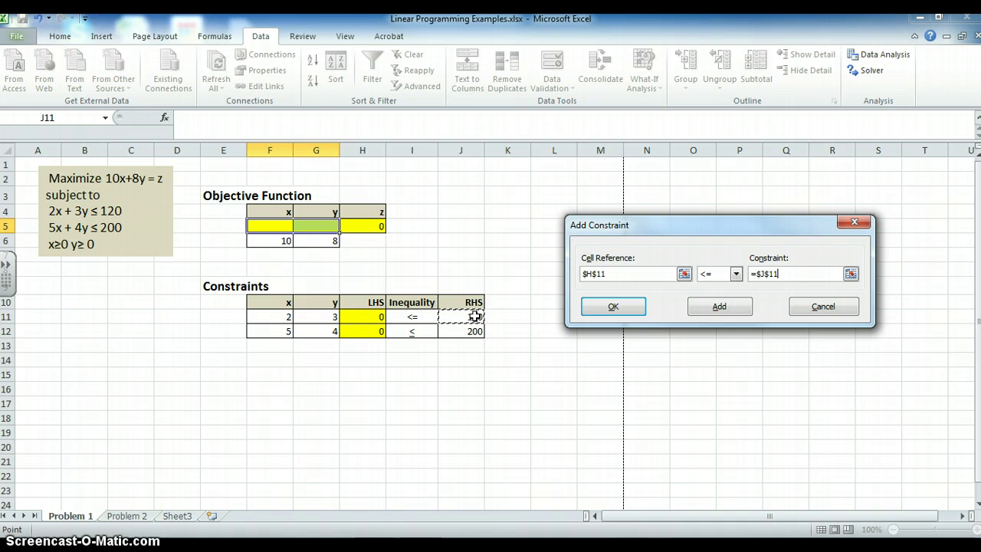
left_click(714, 307)
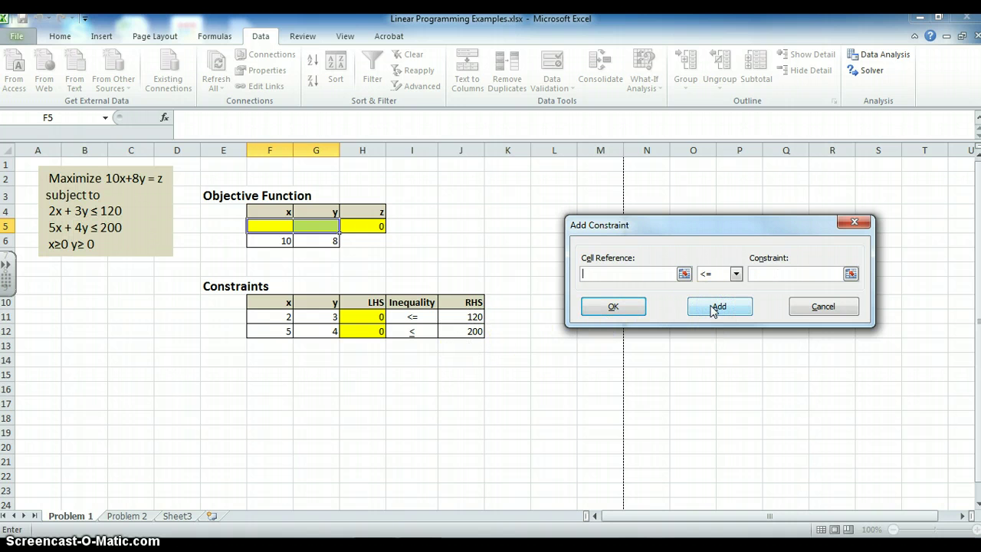
left_click(373, 332)
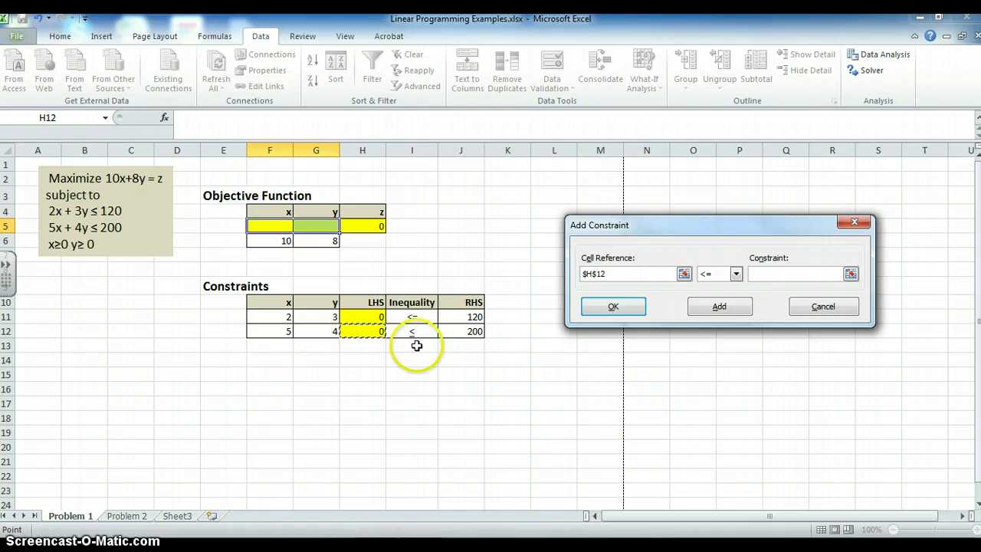
left_click(758, 273)
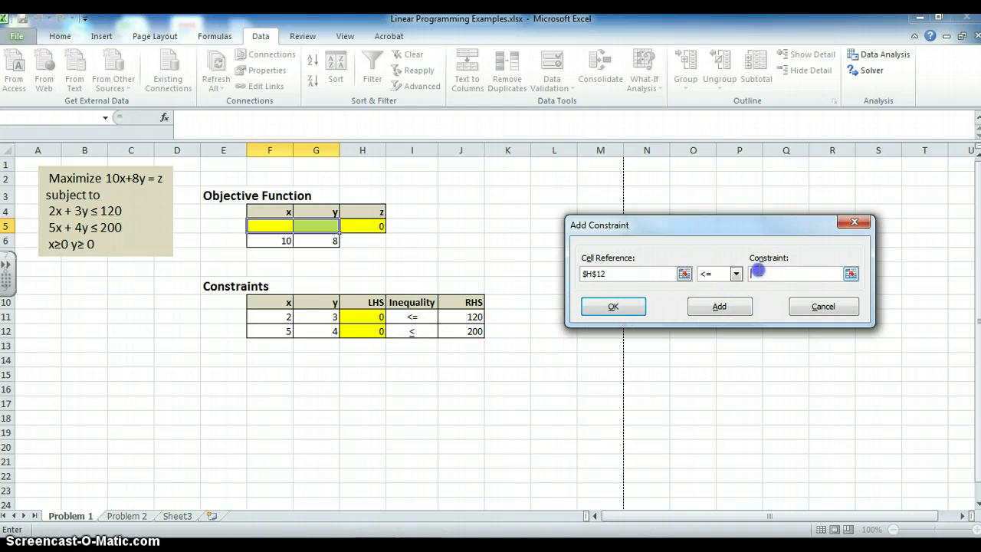
left_click(468, 332)
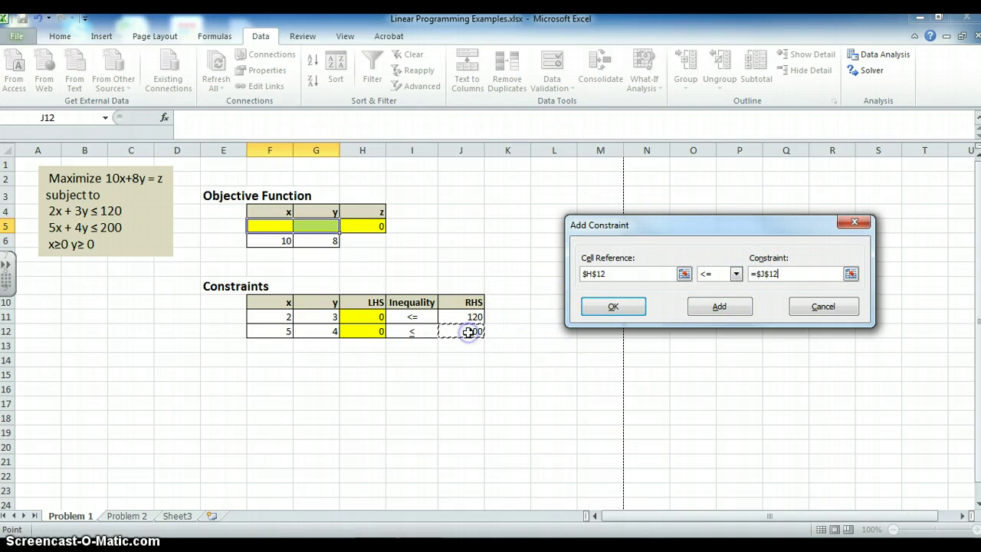
left_click(613, 307)
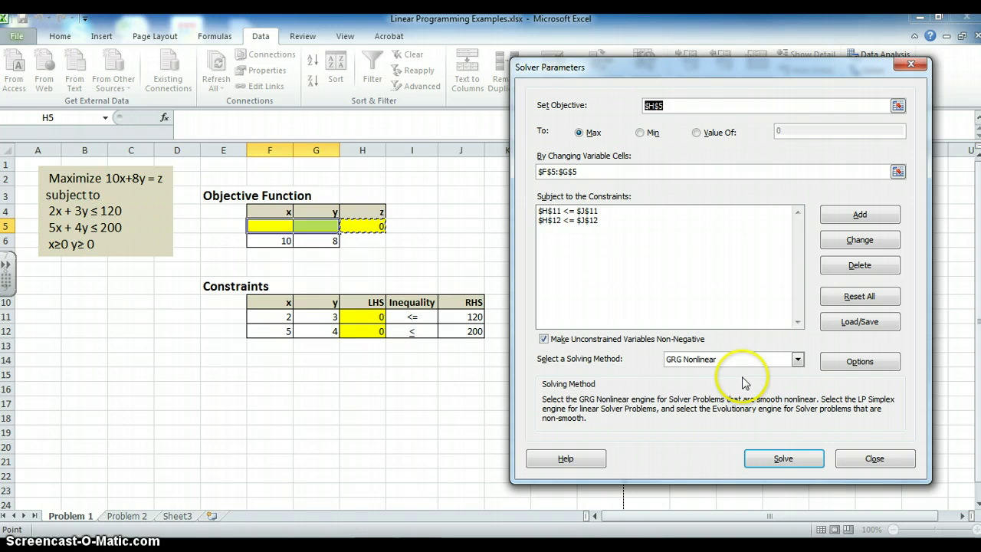
Switch the solving method to Simplex LP and solve the model, giving x = 40.
left_click(798, 359)
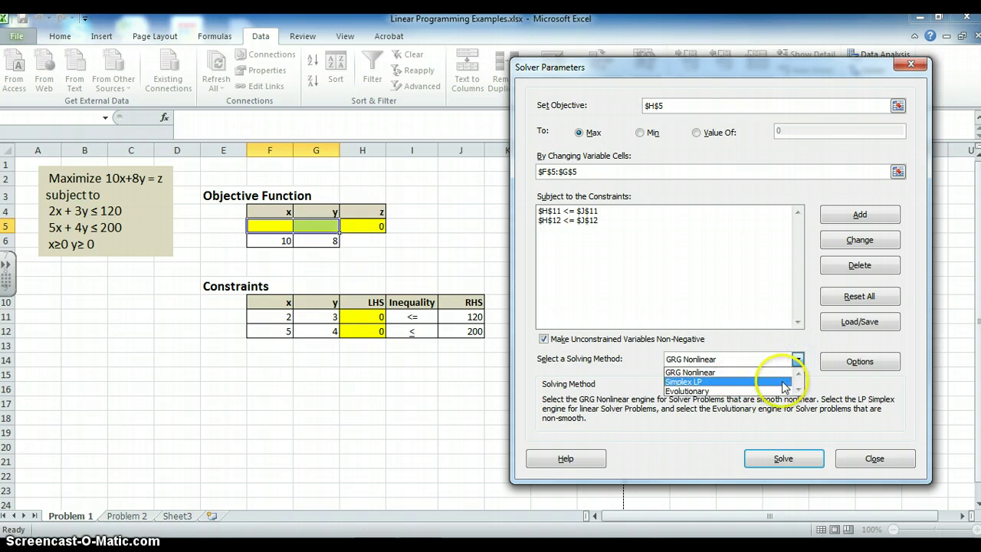
left_click(783, 381)
left_click(794, 461)
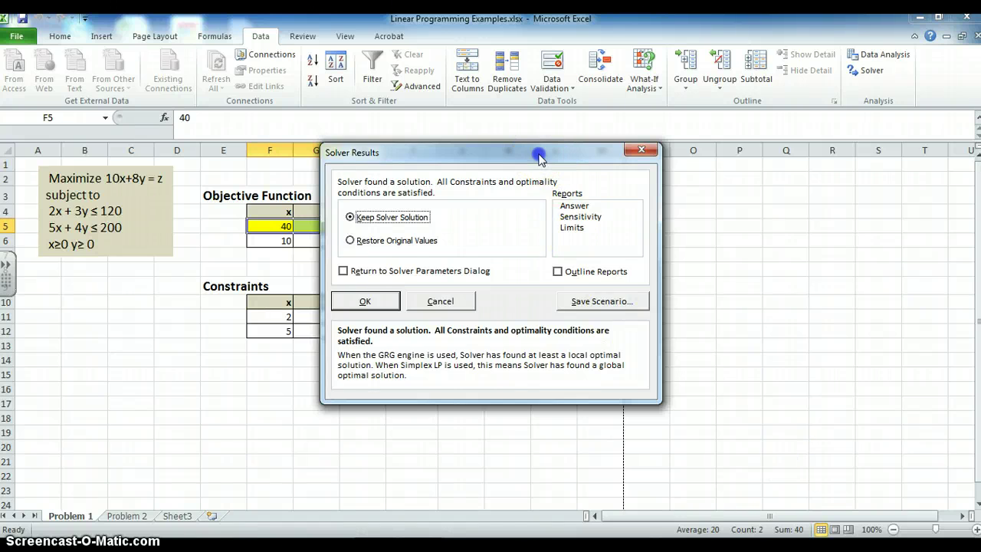
Keep the solution x=40, y=0, z=400 and generate the Answer, Sensitivity and Limits reports.
left_click_drag(540, 157, 744, 167)
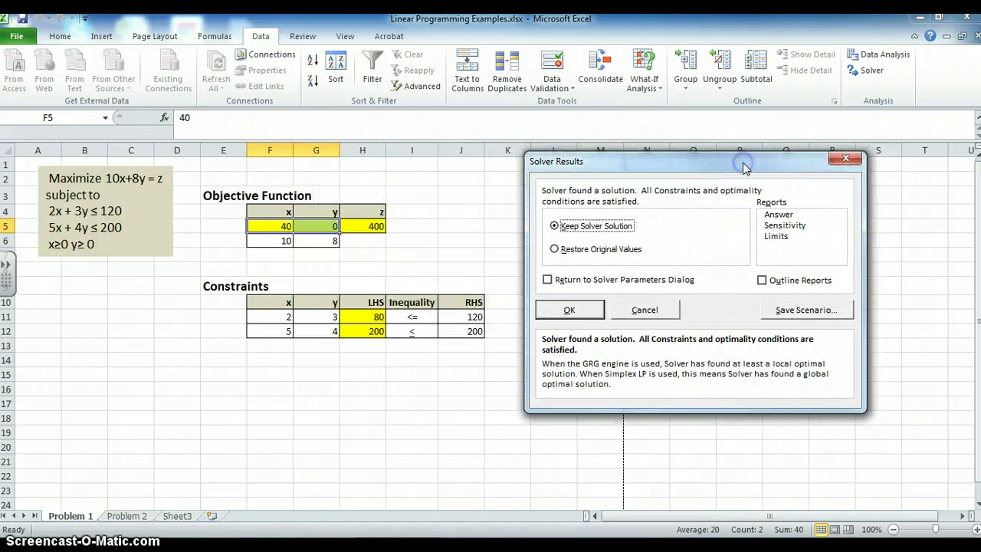
left_click(779, 215)
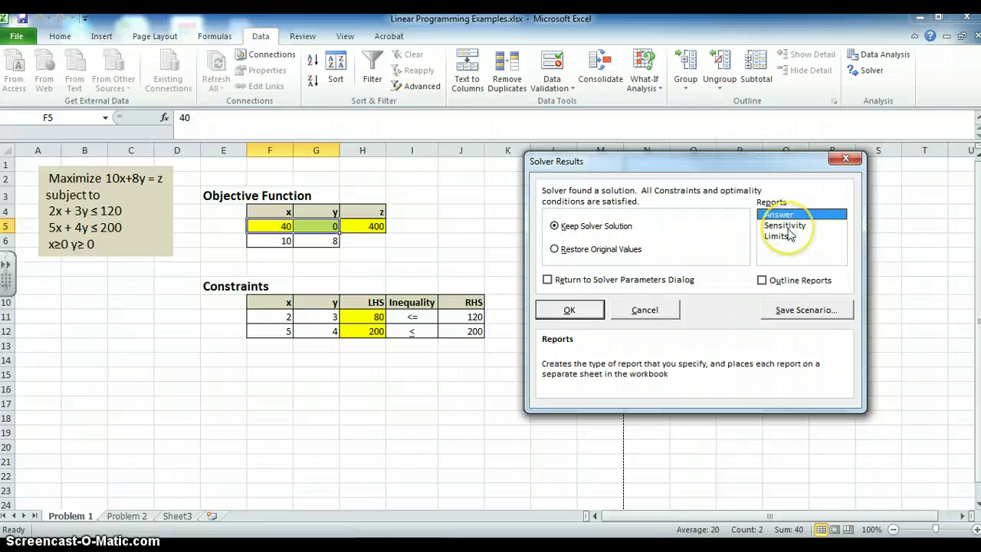
left_click(786, 228)
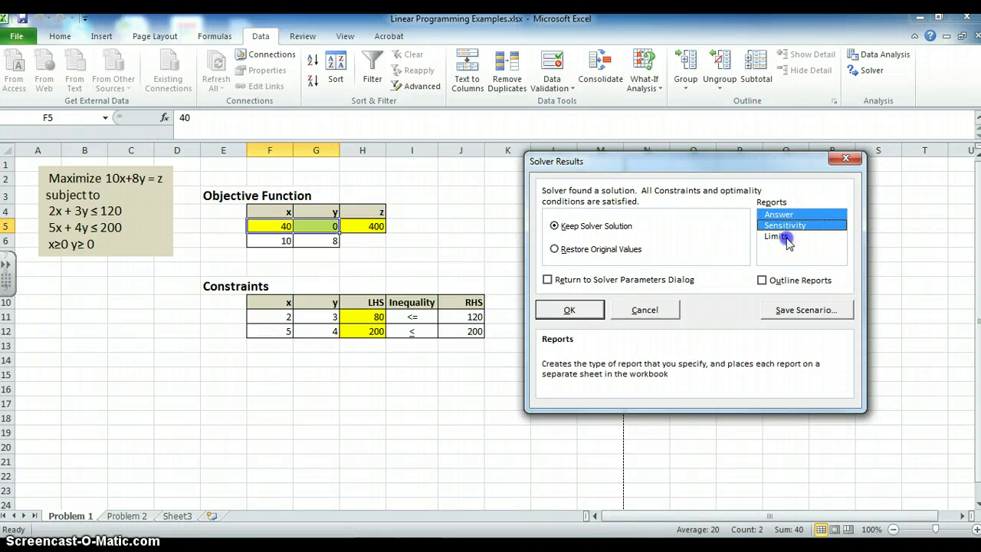
left_click(789, 240)
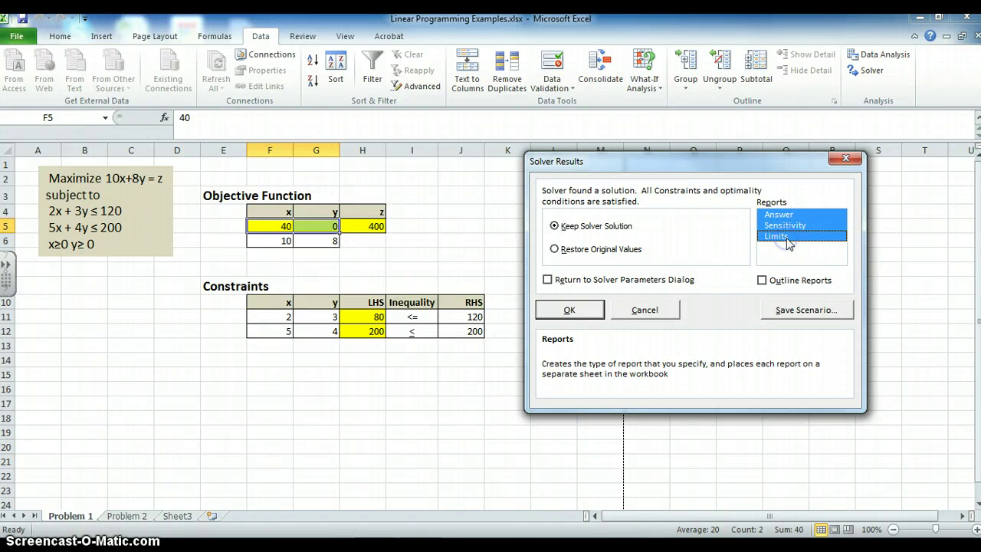
left_click(570, 310)
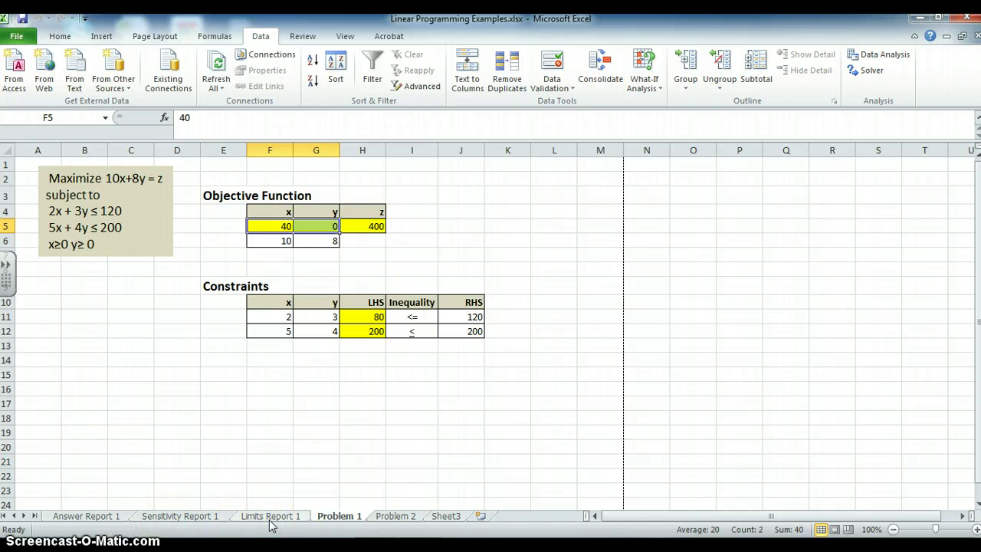
Compare Answer Report 1's constraints (one Binding, one with slack 40) against the Problem 1 sheet.
left_click(105, 519)
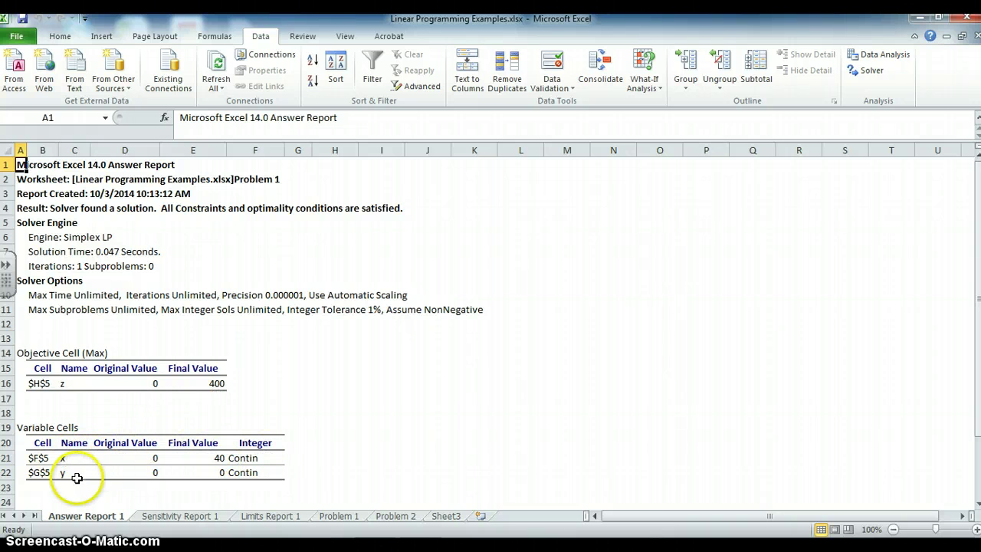
scroll(361, 433, "down", 2)
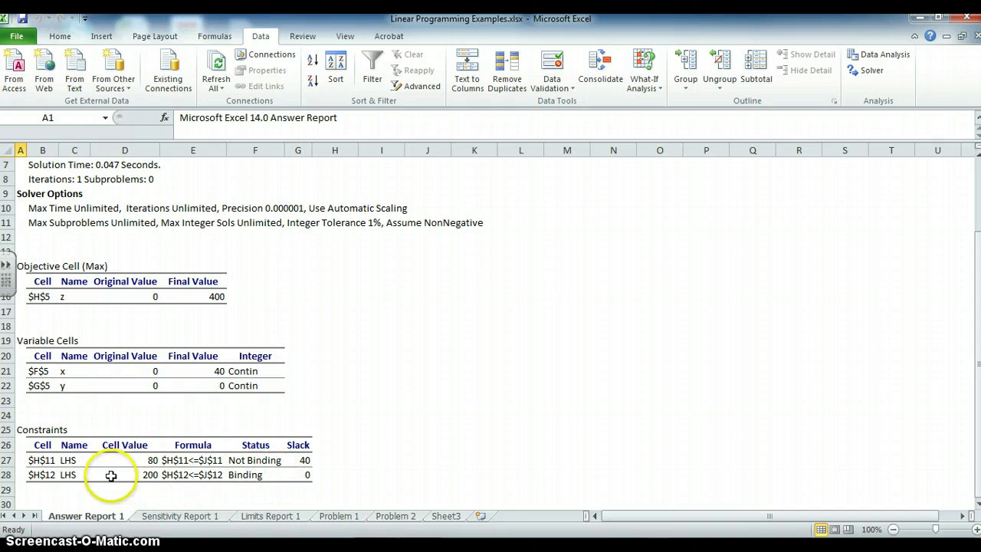
left_click(339, 517)
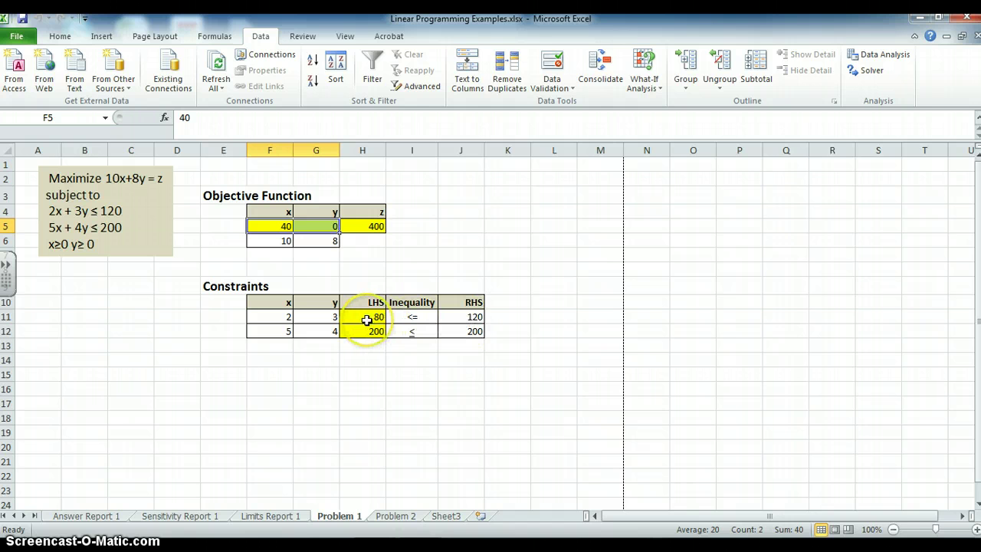
left_click(100, 514)
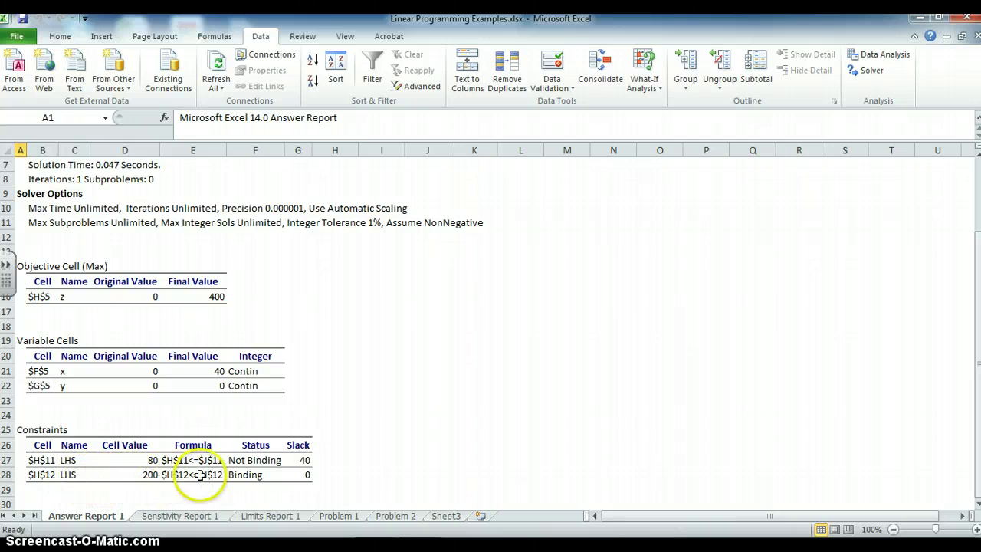
left_click(326, 516)
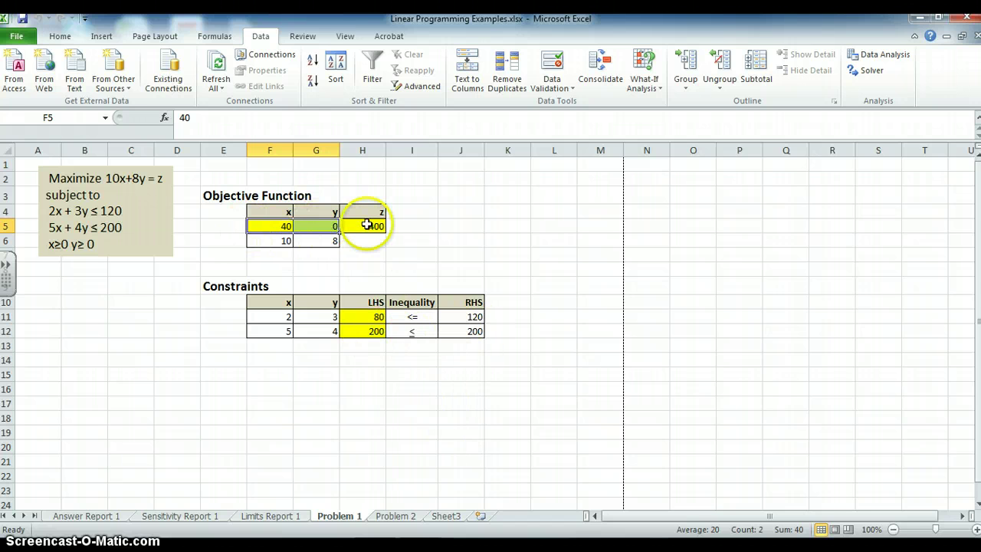
left_click(86, 519)
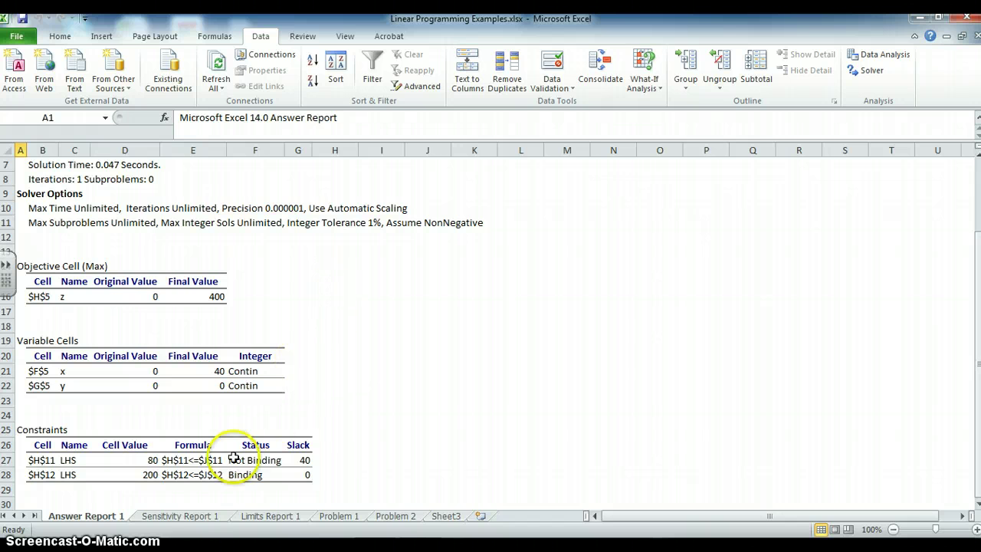
left_click(184, 516)
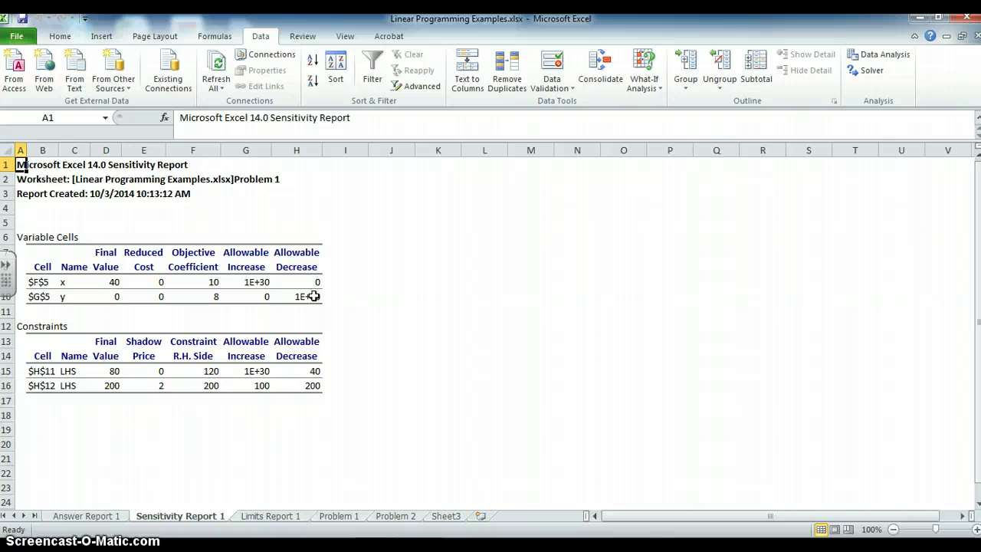
Replace y's allowable decrease 1E+30 in H10 with 0.
left_click(314, 296)
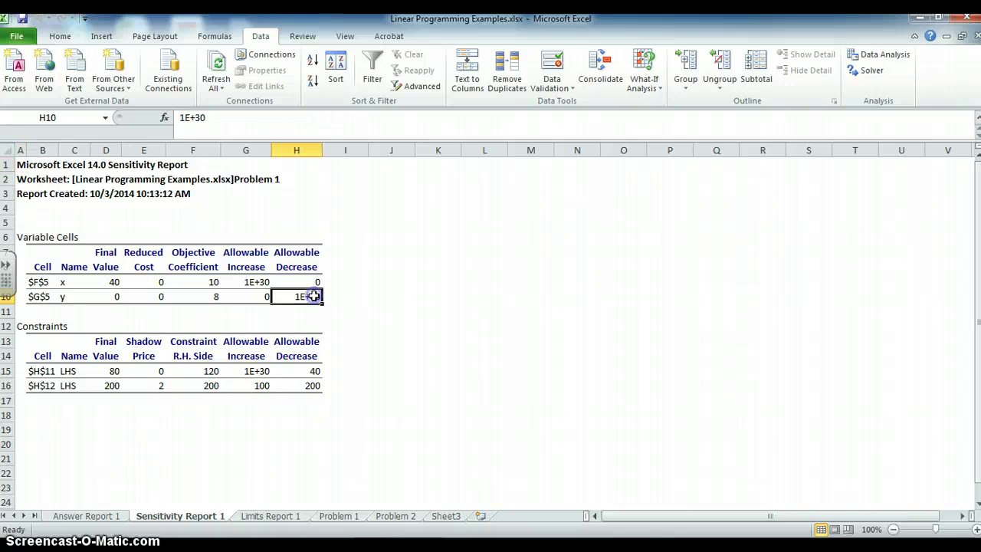
type("0")
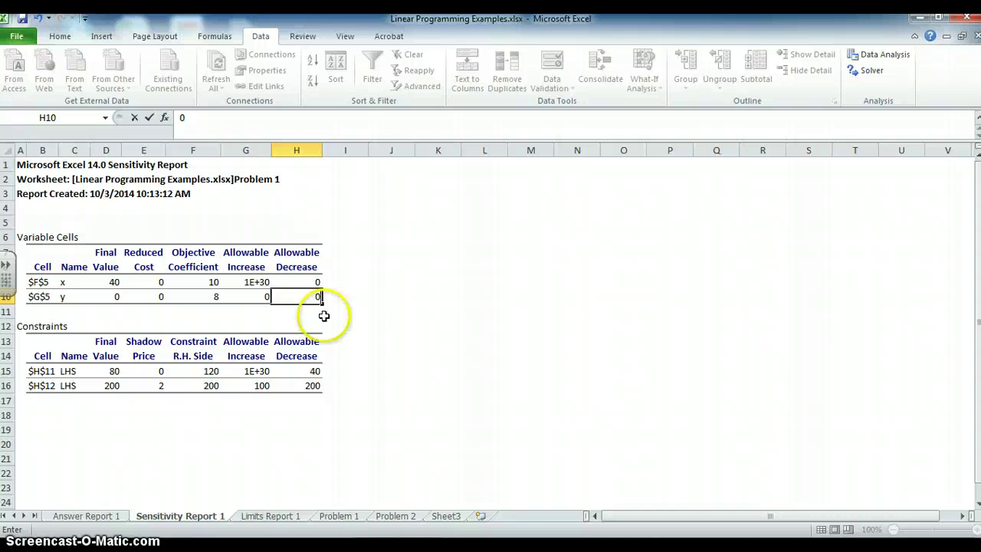
left_click(345, 325)
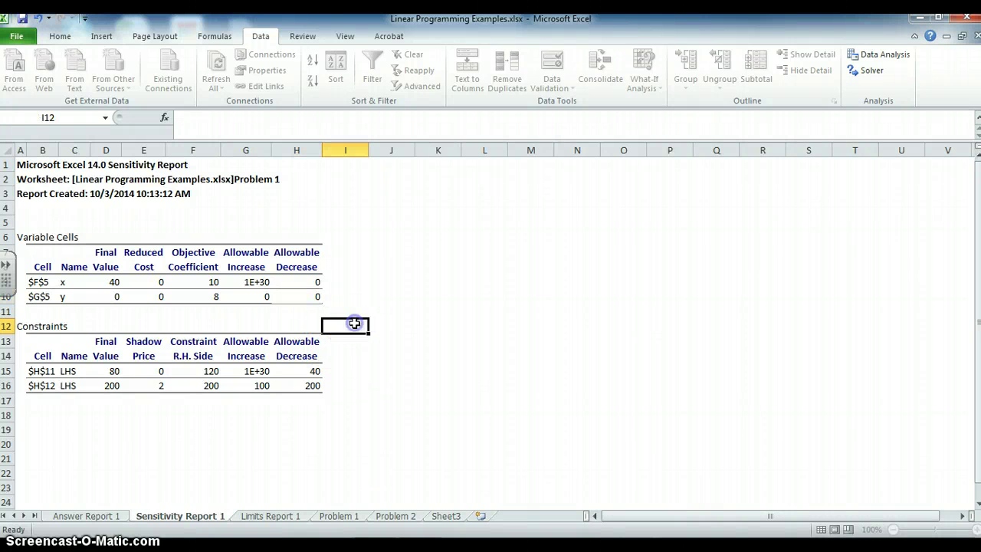
Enter infinity as x's allowable increase in G9 and right-align it.
left_click(257, 284)
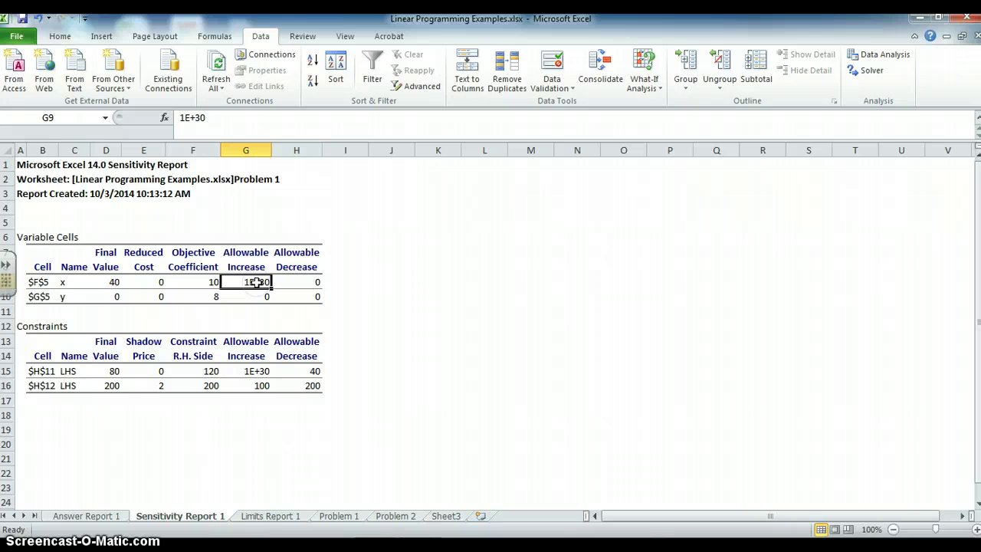
type("infinity")
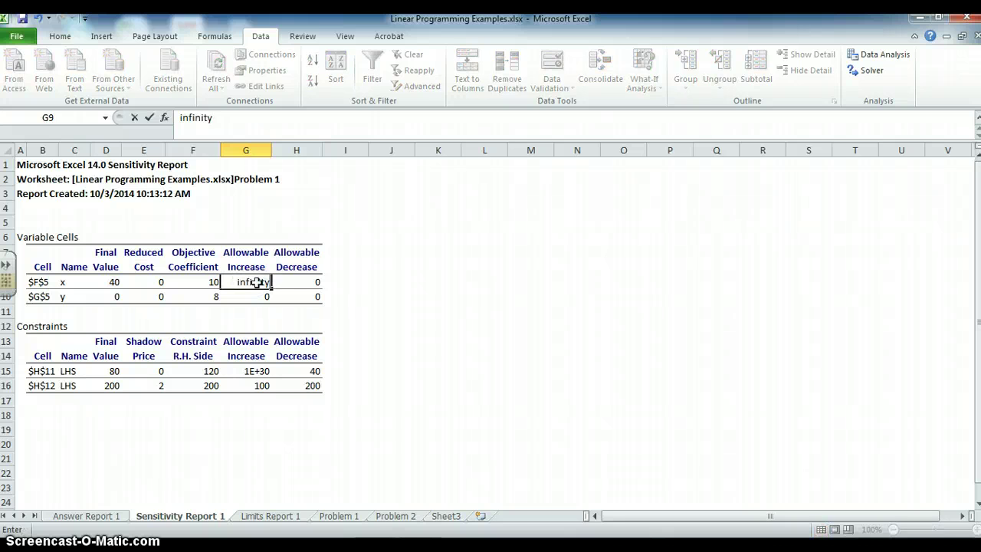
key("Return")
left_click(257, 283)
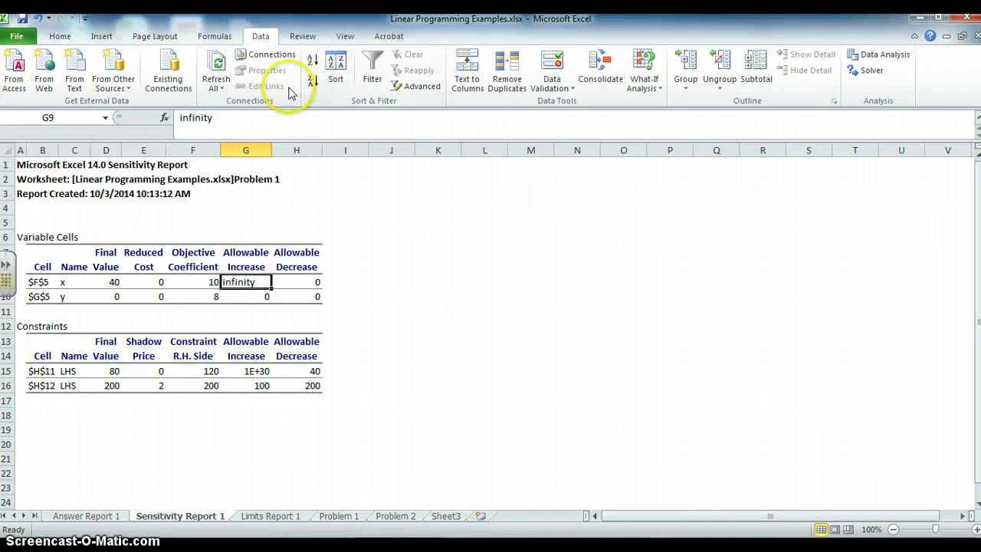
left_click(60, 36)
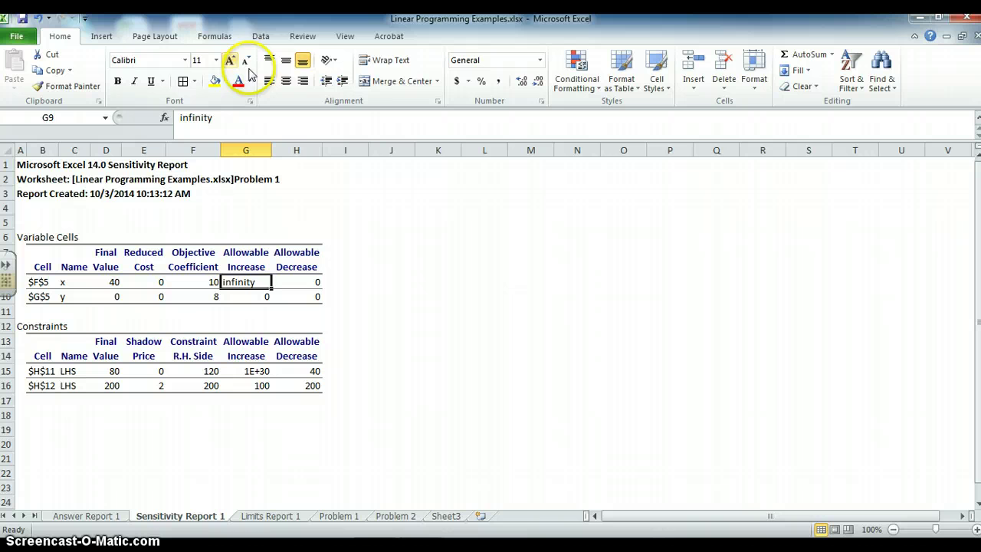
left_click(303, 82)
left_click(394, 326)
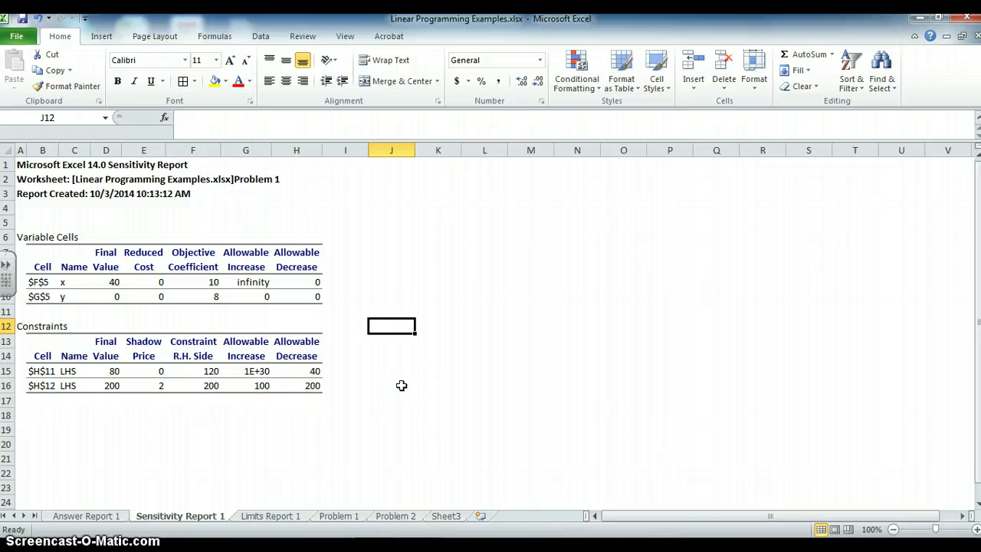
left_click(285, 518)
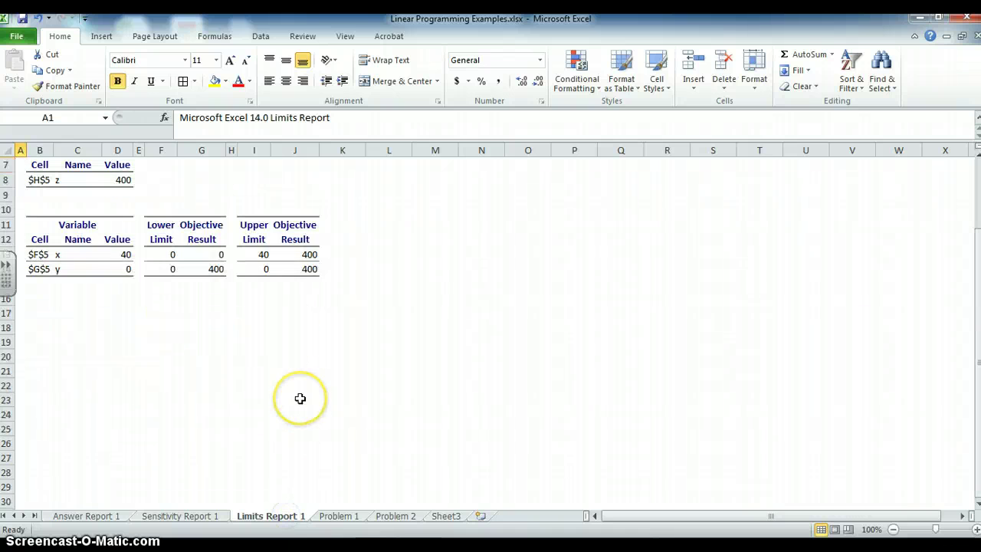
Review the Limits and Sensitivity reports, then select the Binding value 200 in Answer Report 1's D28.
left_click(190, 518)
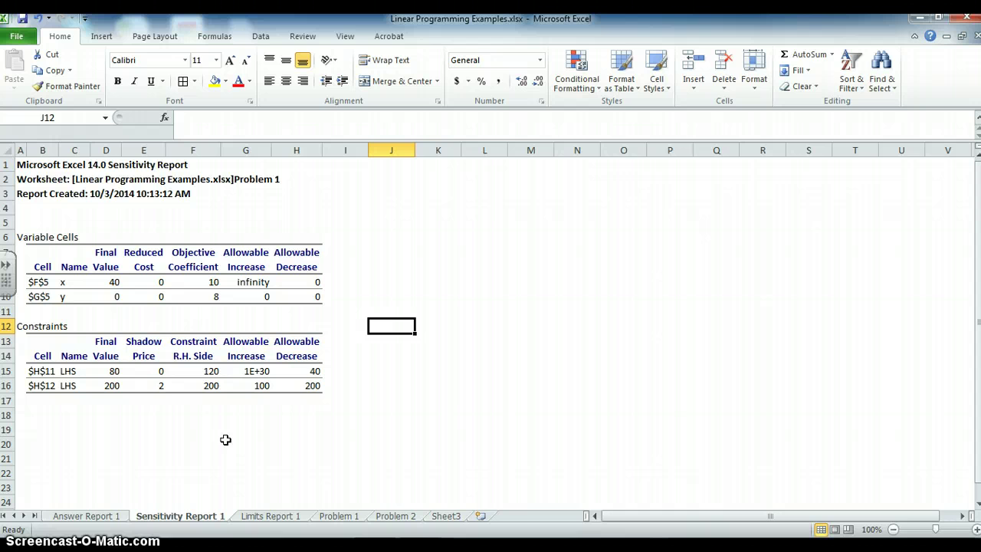
left_click(276, 518)
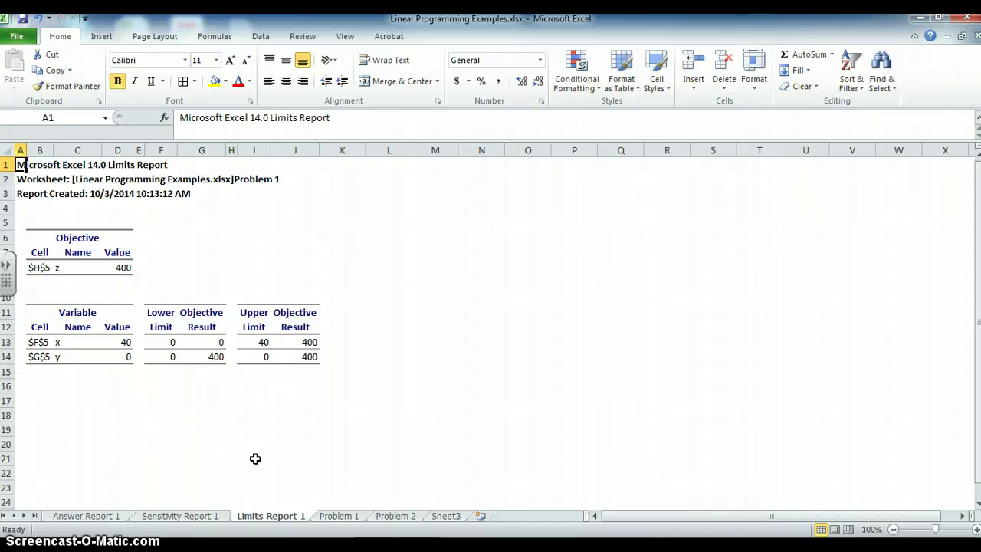
left_click(183, 516)
scroll(195, 419, "down", 2)
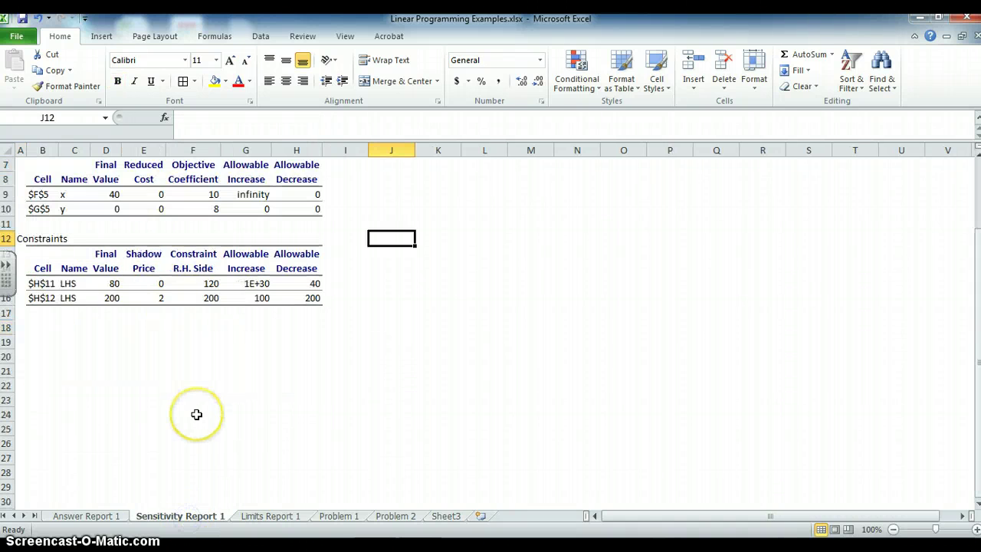
scroll(196, 414, "down", 1)
scroll(194, 414, "up", 2)
left_click(106, 518)
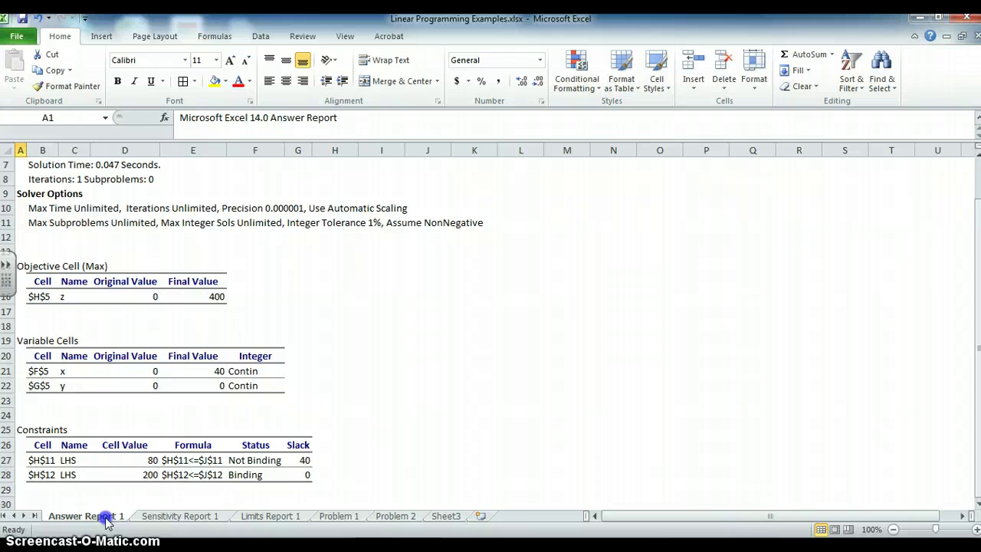
scroll(164, 436, "down", 3)
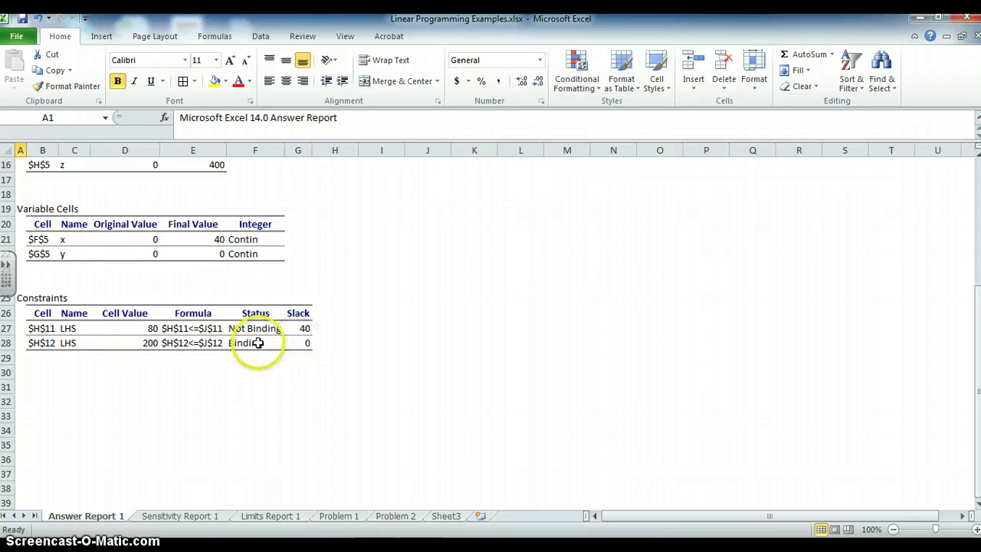
left_click(129, 343)
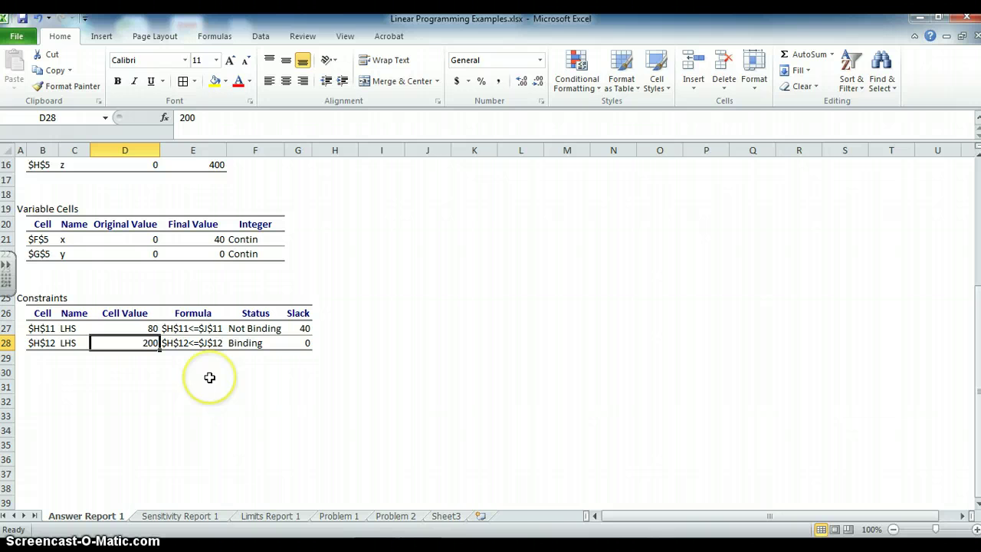